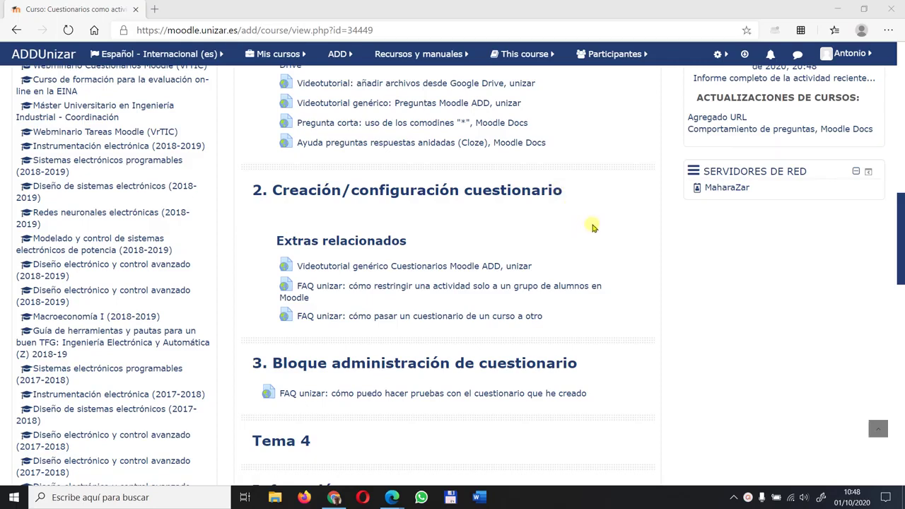
- Turn on editing for the course Cuestionarios como actividad de Moodle
scroll(592, 224, up, 10)
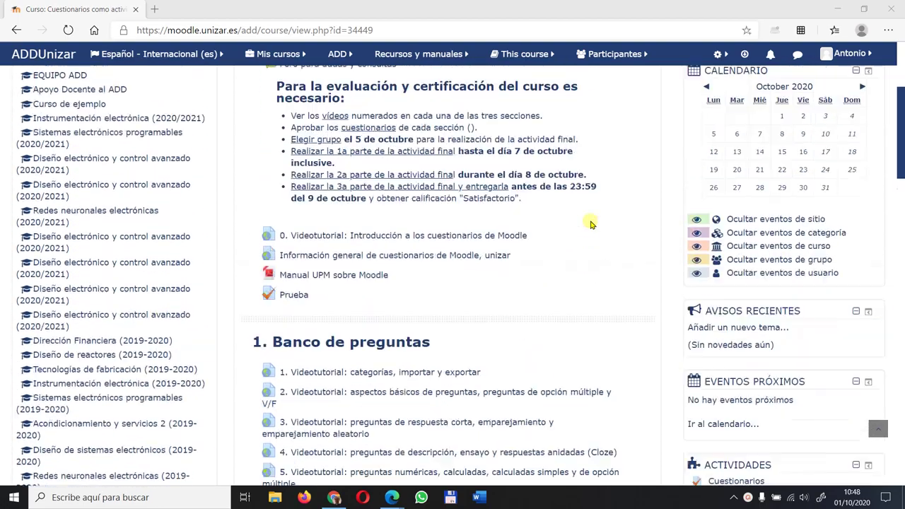
scroll(608, 212, up, 2)
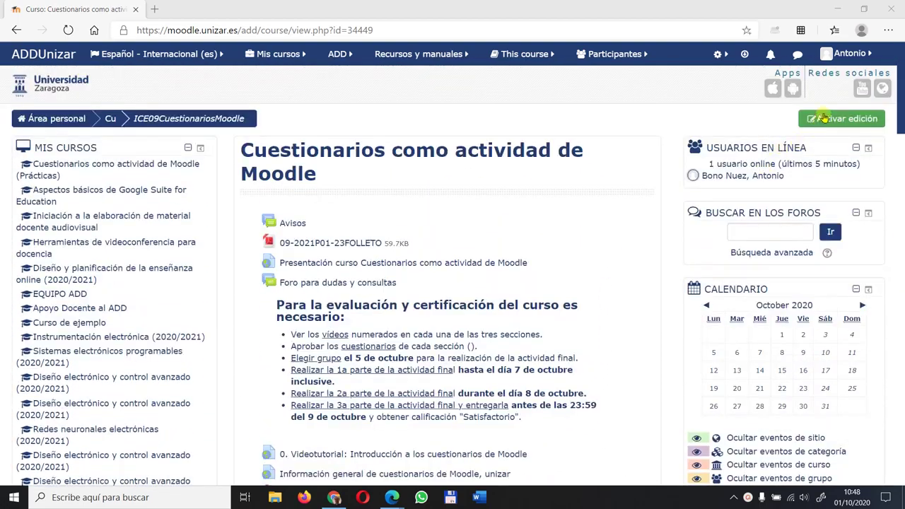
click(806, 121)
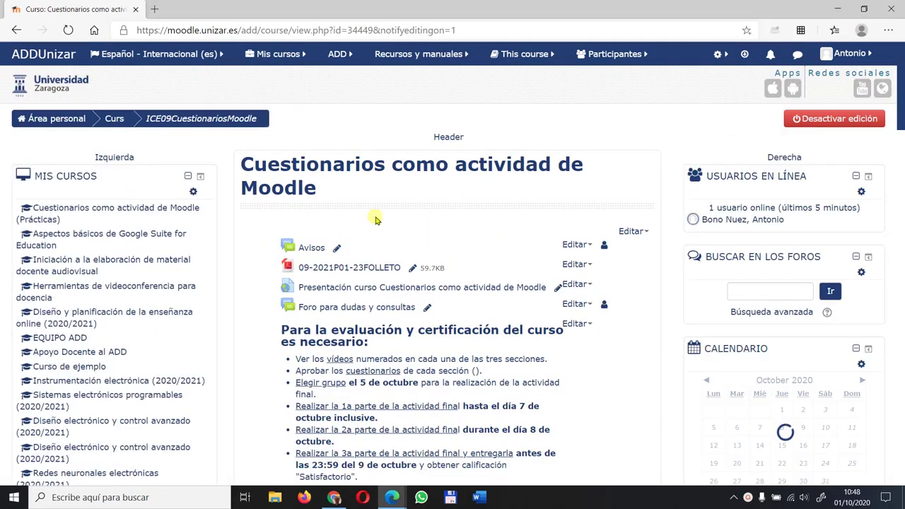
- Add a new Cuestionario activity to section 2, Creación/configuración cuestionario
scroll(375, 216, down, 3)
scroll(377, 214, down, 4)
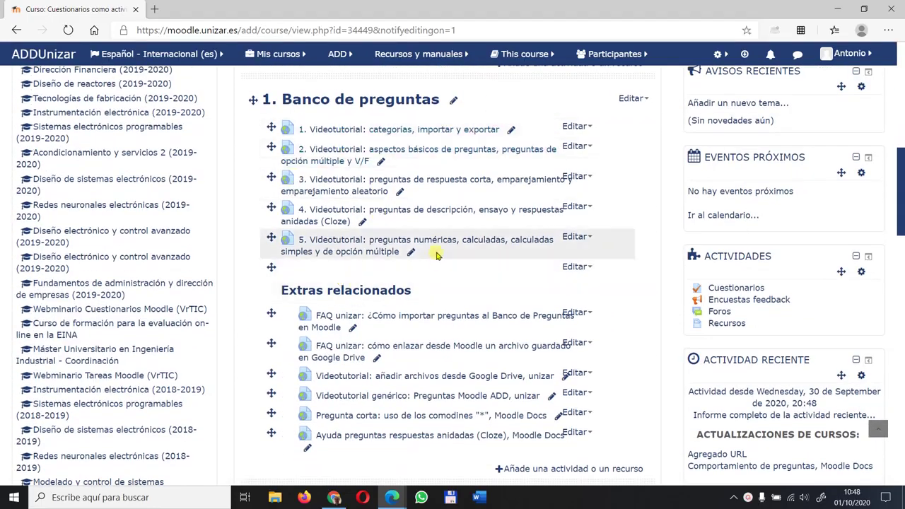
scroll(378, 198, down, 4)
scroll(426, 253, down, 1)
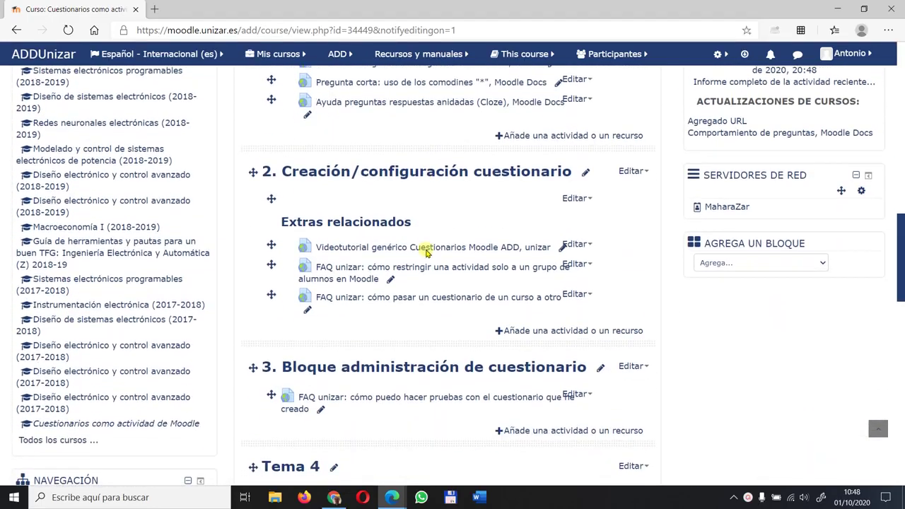
click(559, 331)
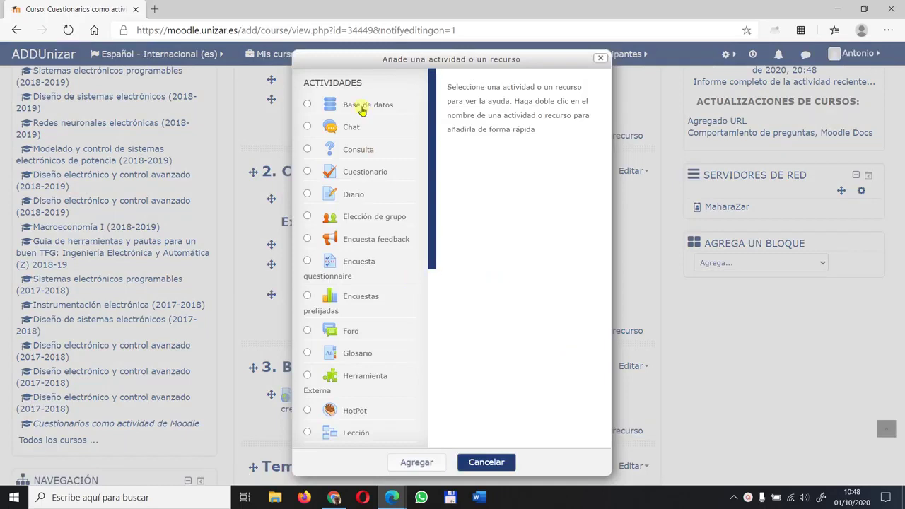
click(308, 173)
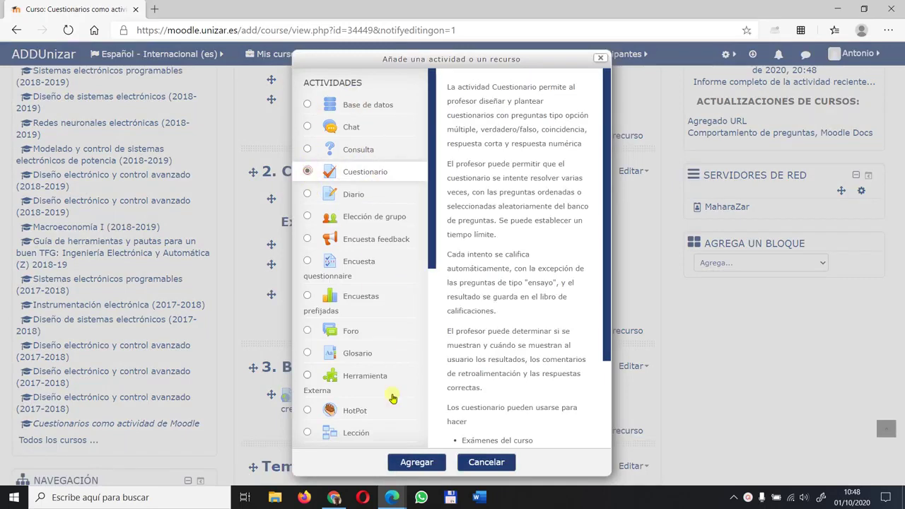
click(423, 464)
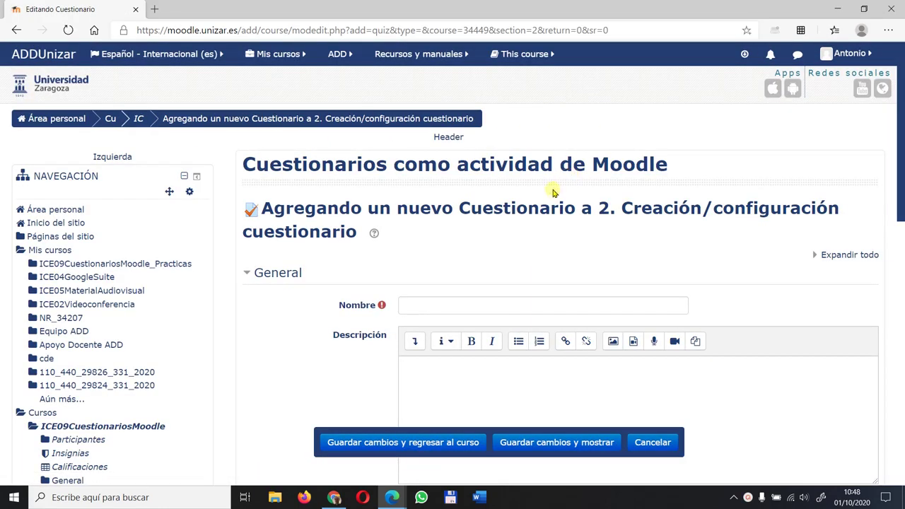
- Name the quiz "Cuestionario de ejemplo" and enter "Descripción...." as its description
scroll(546, 193, down, 10)
scroll(547, 193, up, 10)
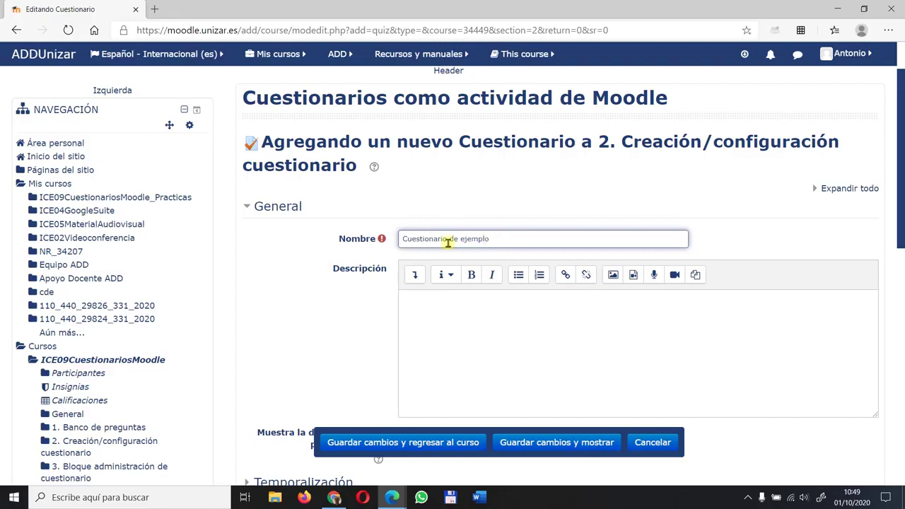
click(347, 324)
scroll(344, 318, down, 2)
click(459, 187)
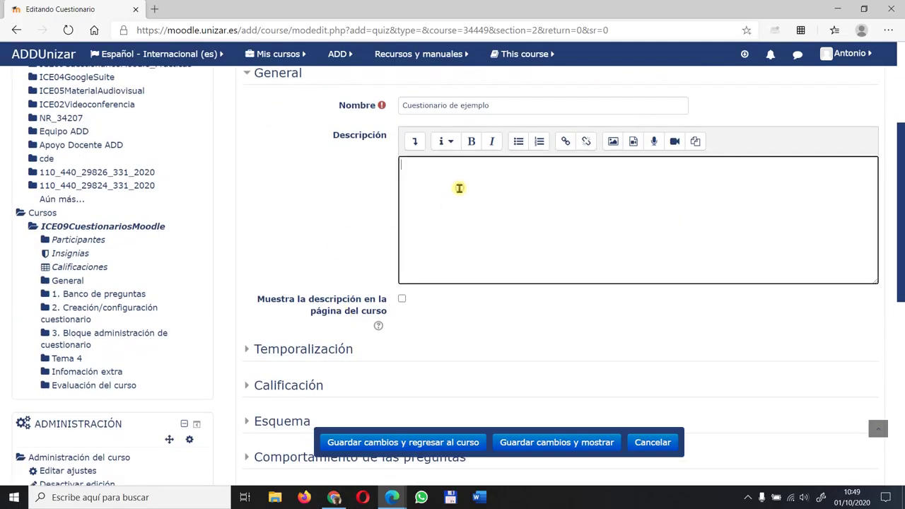
text(Descripción....)
click(354, 201)
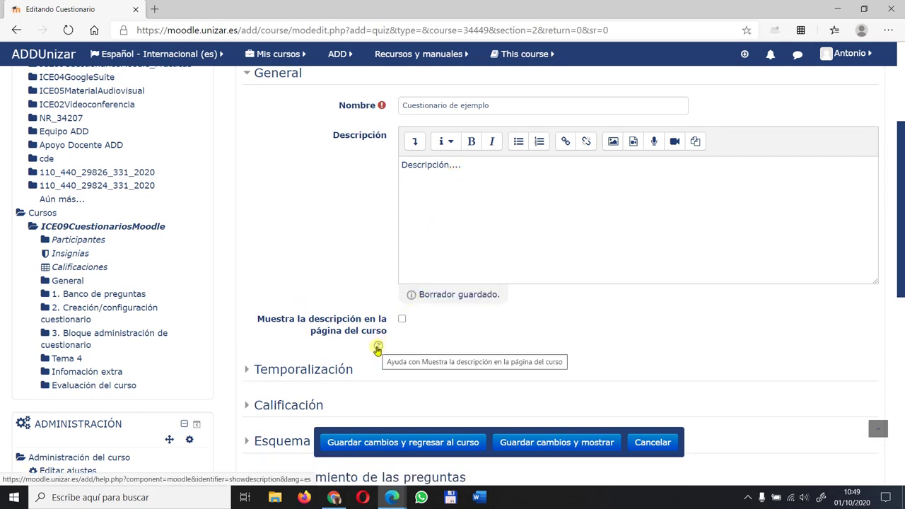
- Read the help on showing the description on the course page and close it
scroll(370, 297, down, 1)
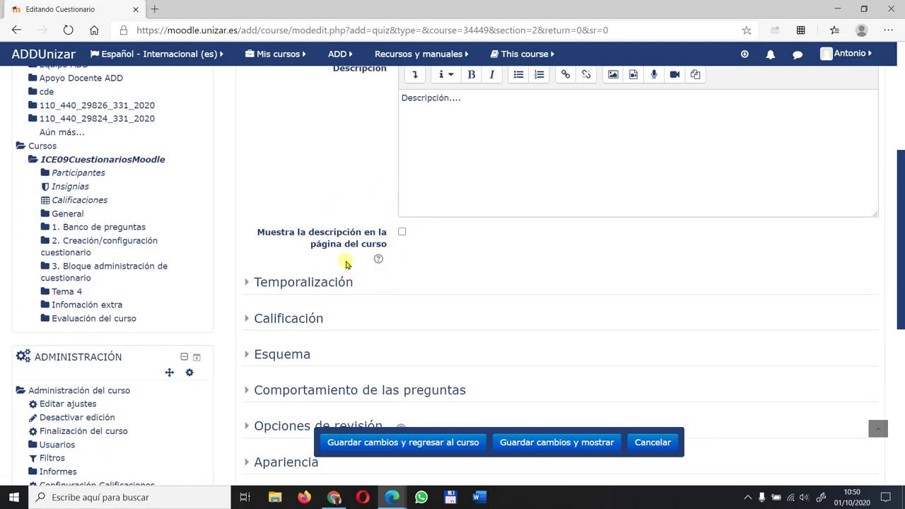
click(379, 260)
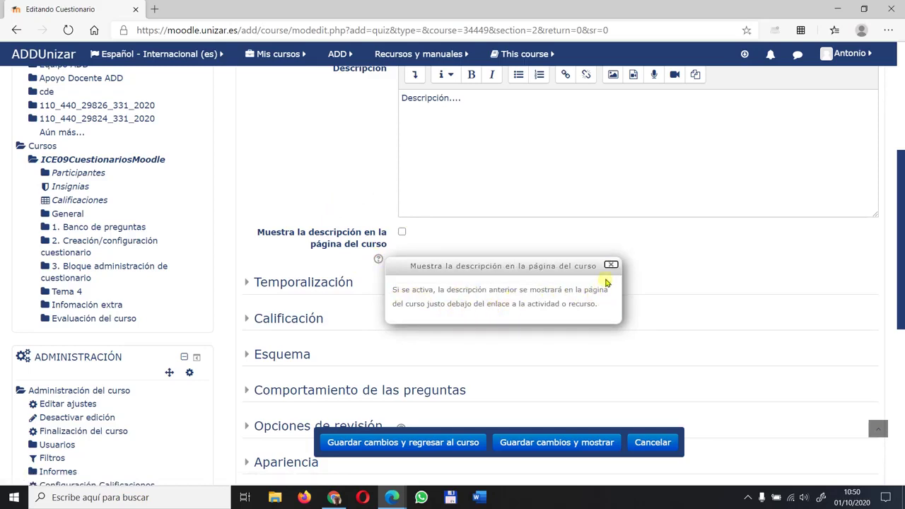
click(611, 266)
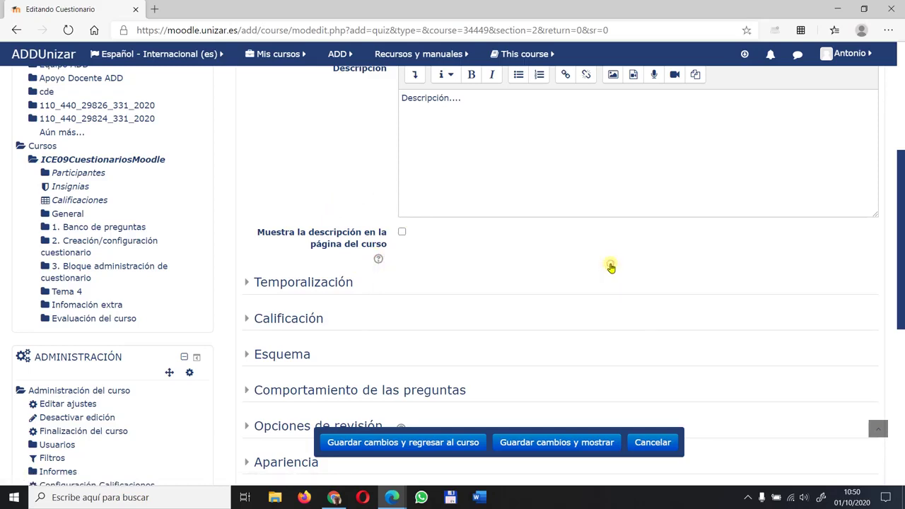
scroll(571, 268, up, 1)
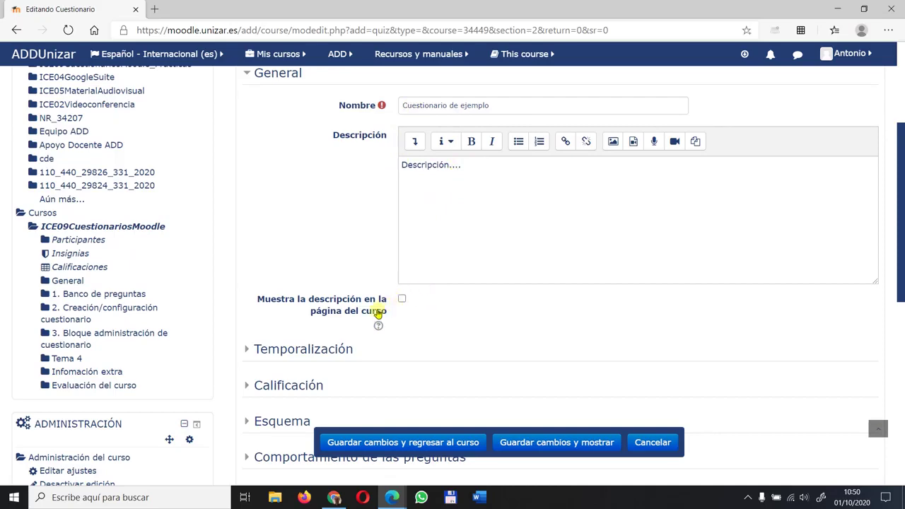
- In Temporalización, enable opening on 5 October 2020 at 10:00, closing on 6 October 2020 at 10:00, and a 30-minute time limit
scroll(372, 312, down, 1)
click(310, 284)
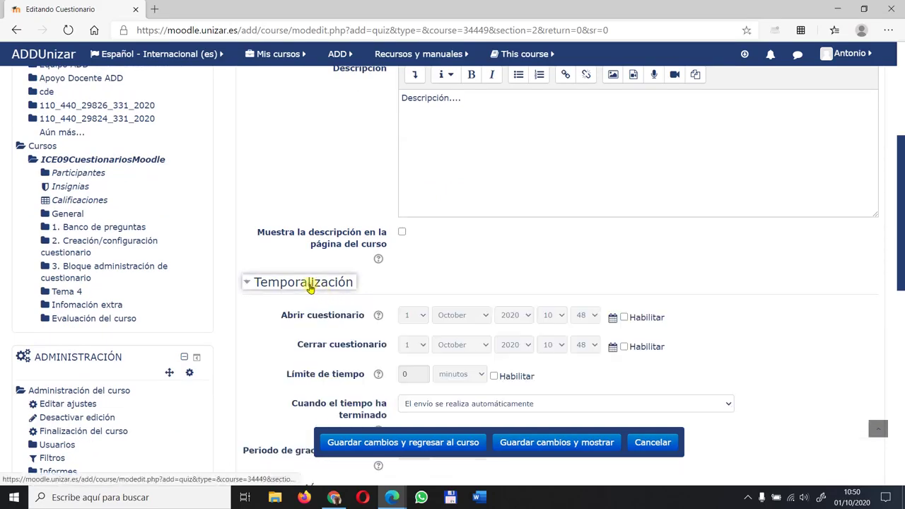
scroll(354, 209, down, 2)
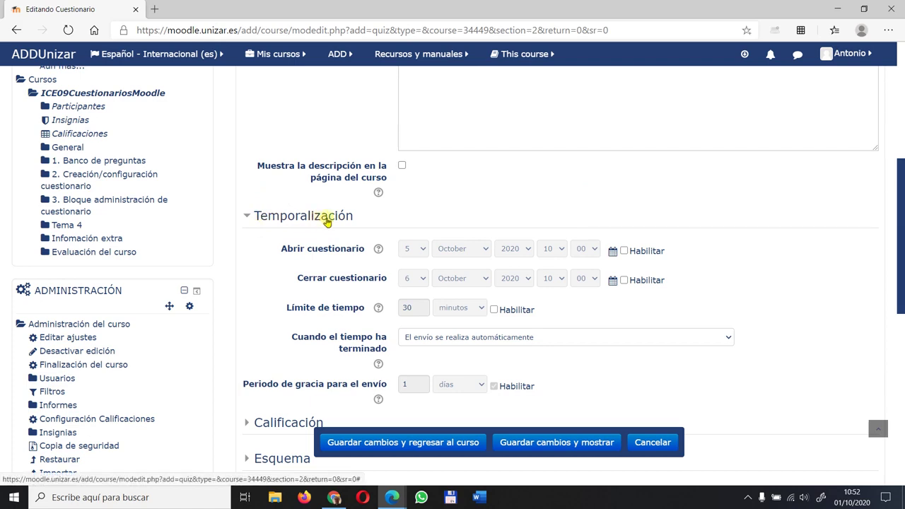
click(625, 251)
click(624, 280)
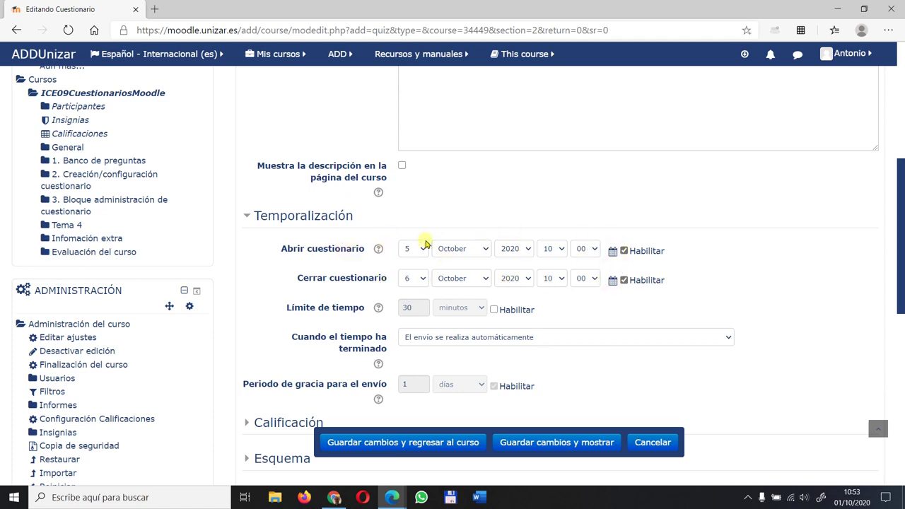
click(495, 311)
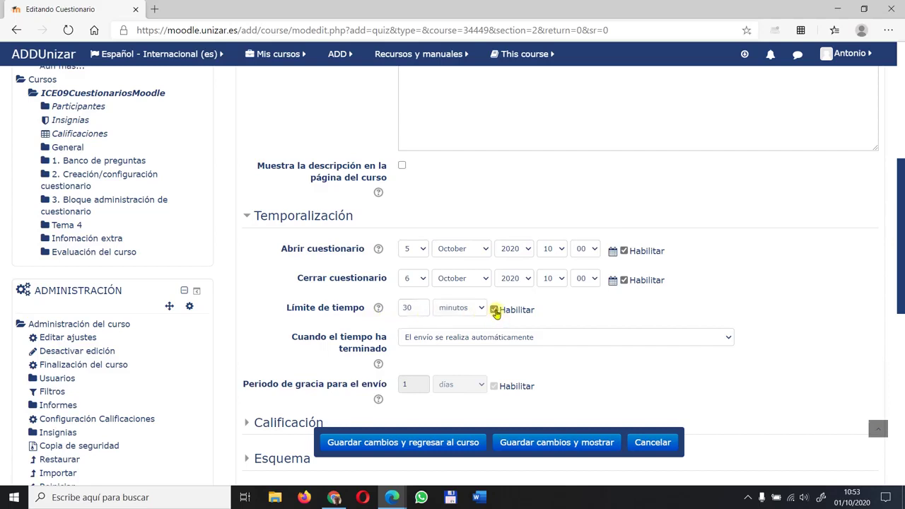
click(411, 307)
click(557, 309)
click(407, 307)
double_click(407, 307)
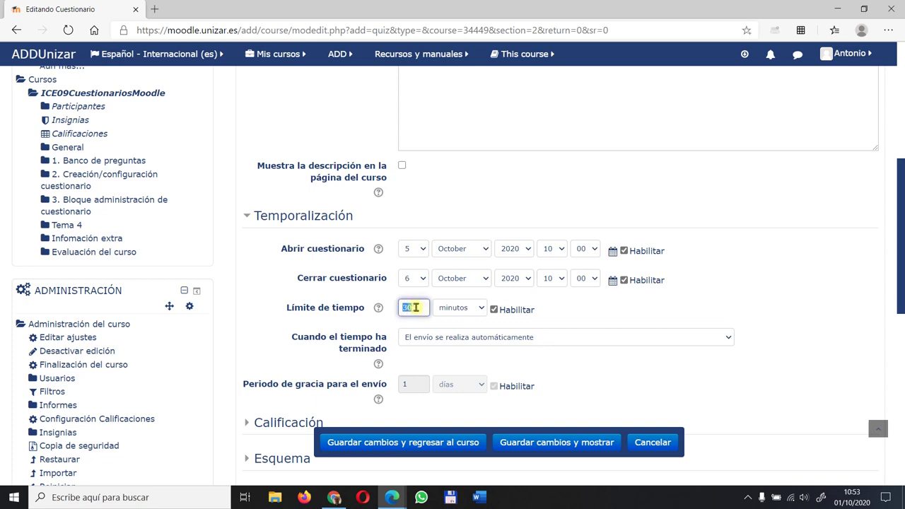
click(416, 306)
click(554, 314)
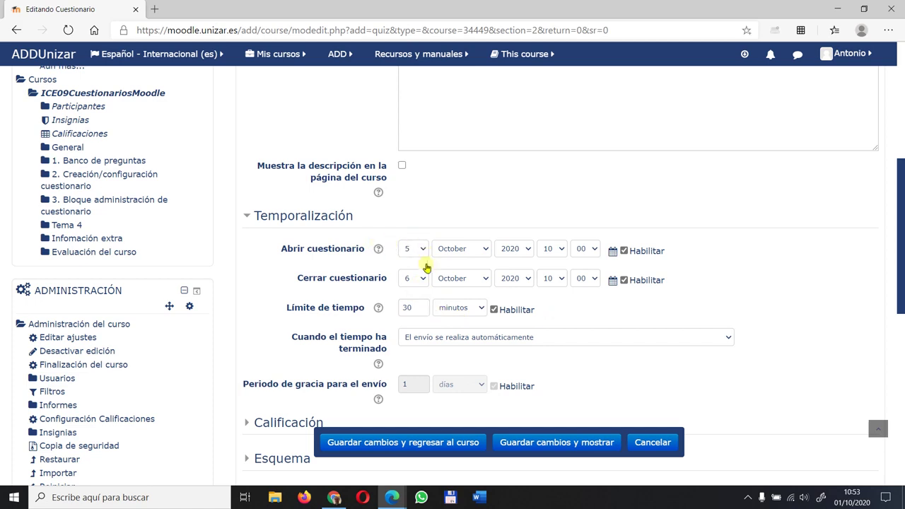
double_click(416, 307)
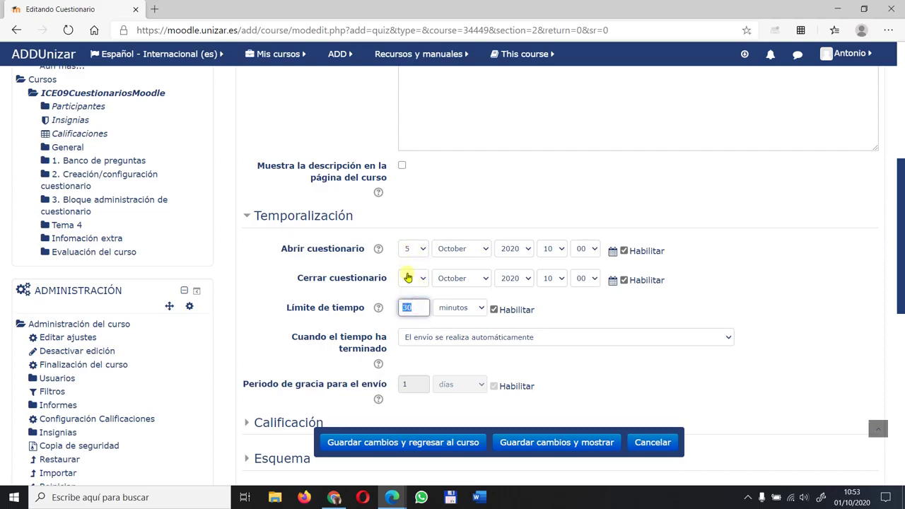
click(579, 307)
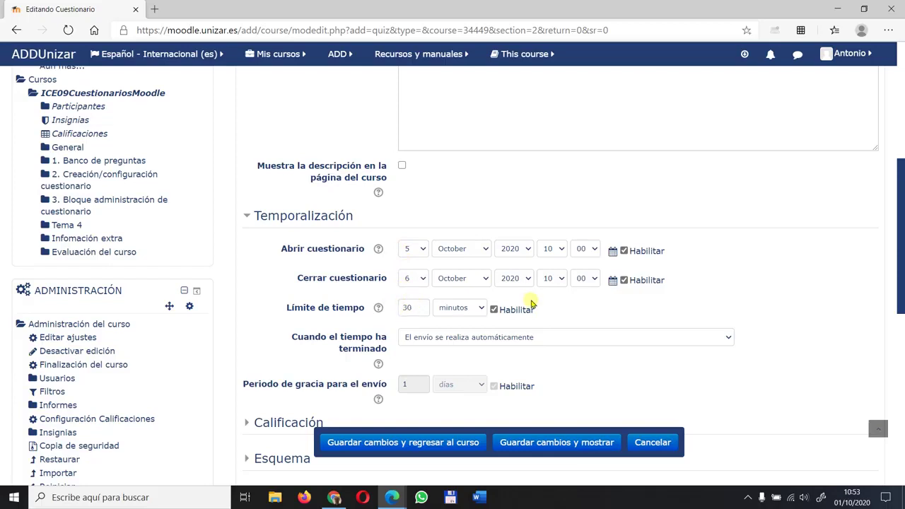
- Review the choices for "Cuando el tiempo ha terminado" without changing the selection
scroll(798, 281, down, 1)
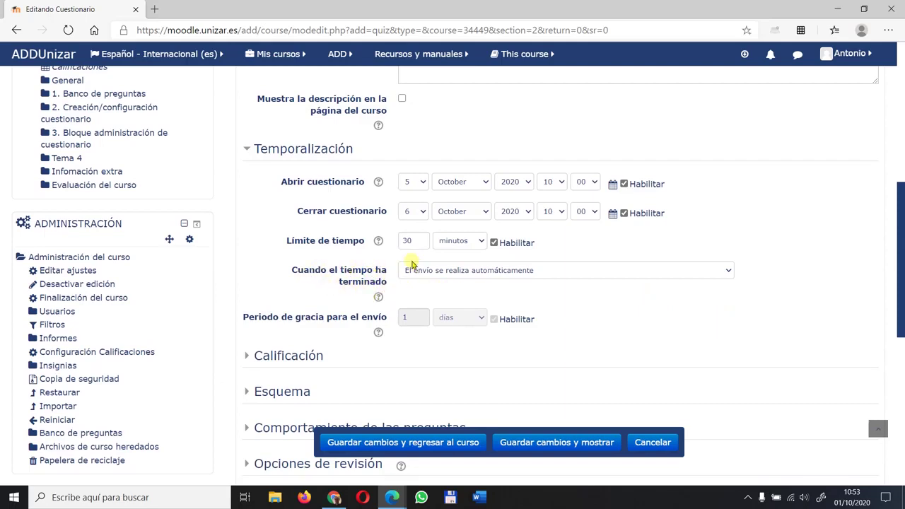
click(729, 273)
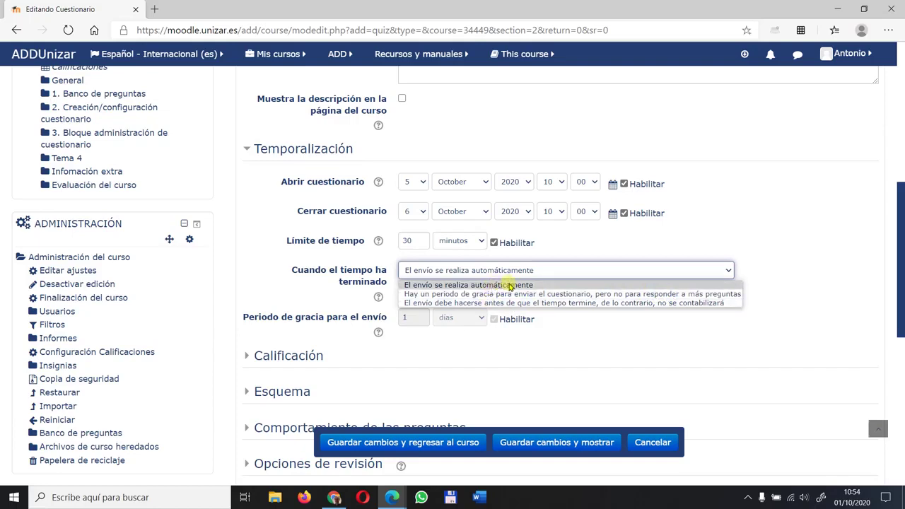
click(764, 243)
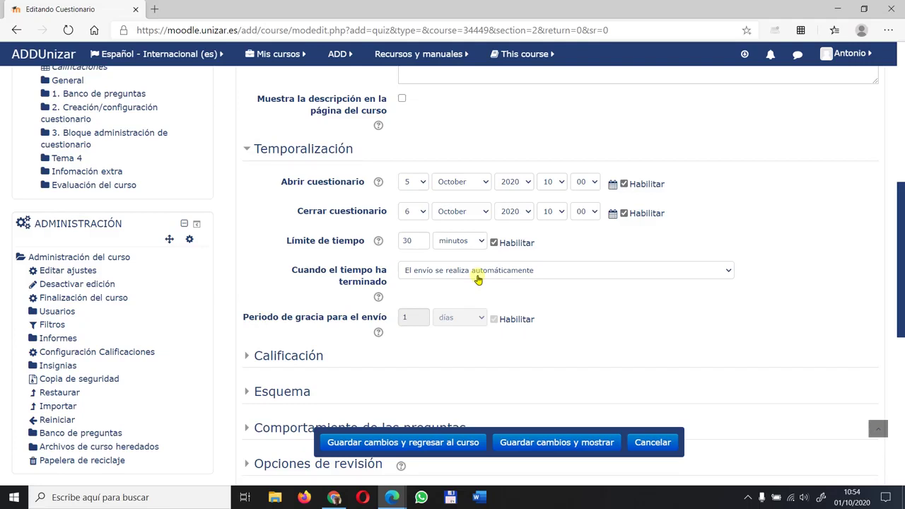
click(534, 274)
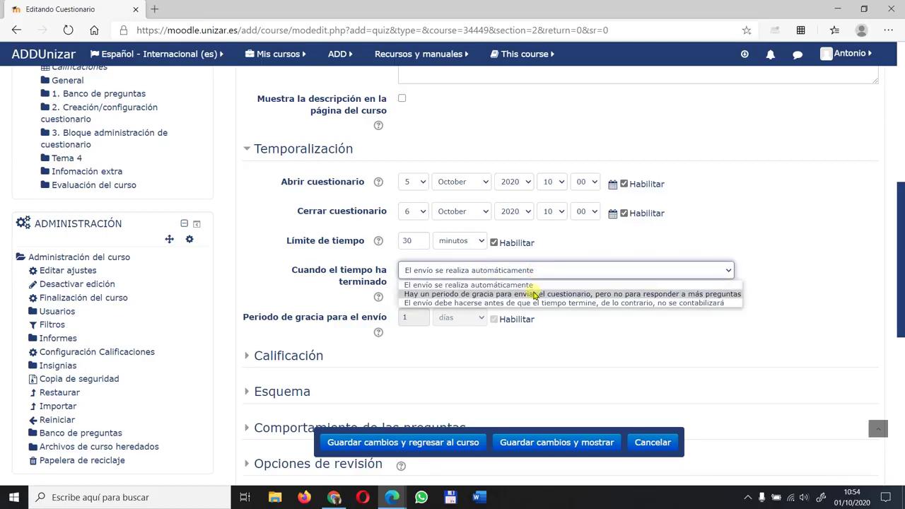
click(592, 246)
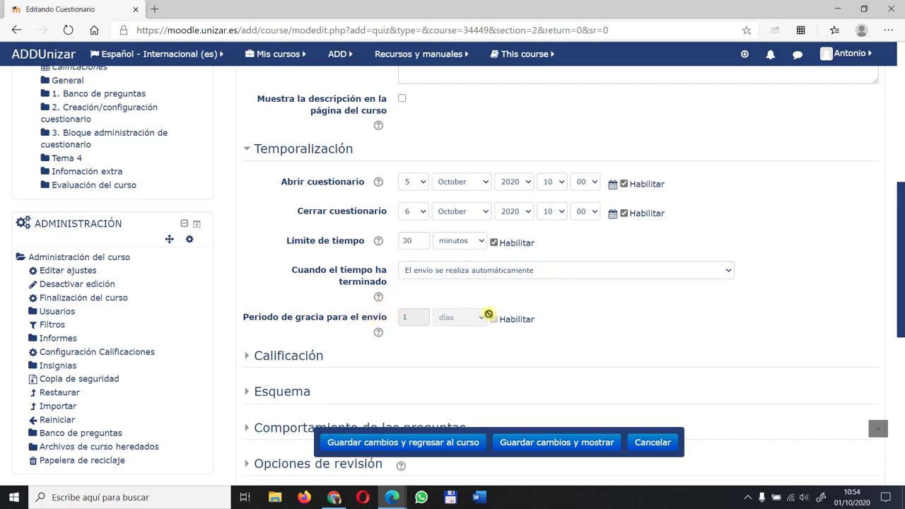
- Expand the Calificación section and examine the grade category choices and the passing grade field
scroll(529, 304, down, 1)
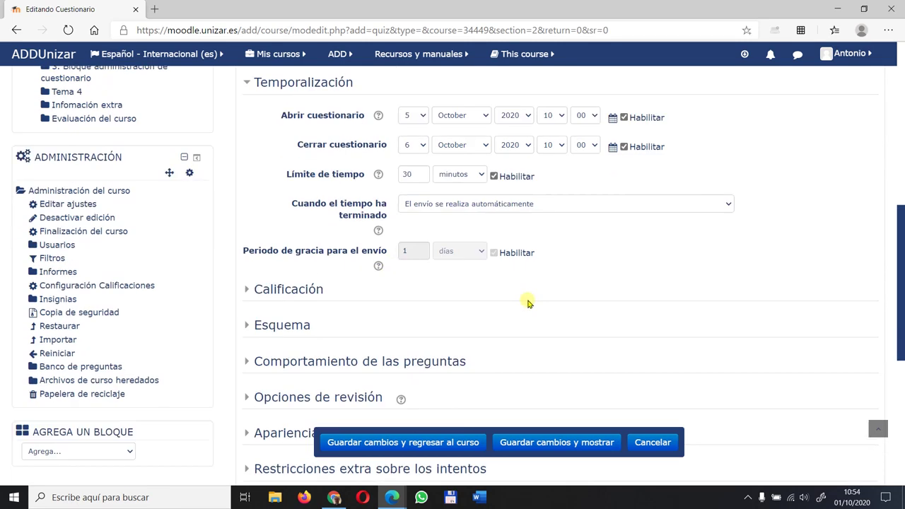
click(305, 291)
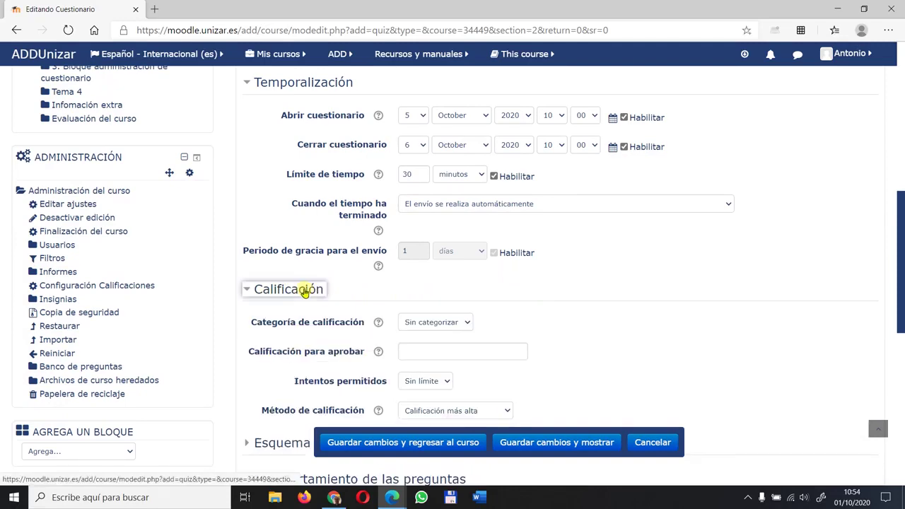
scroll(531, 287, down, 2)
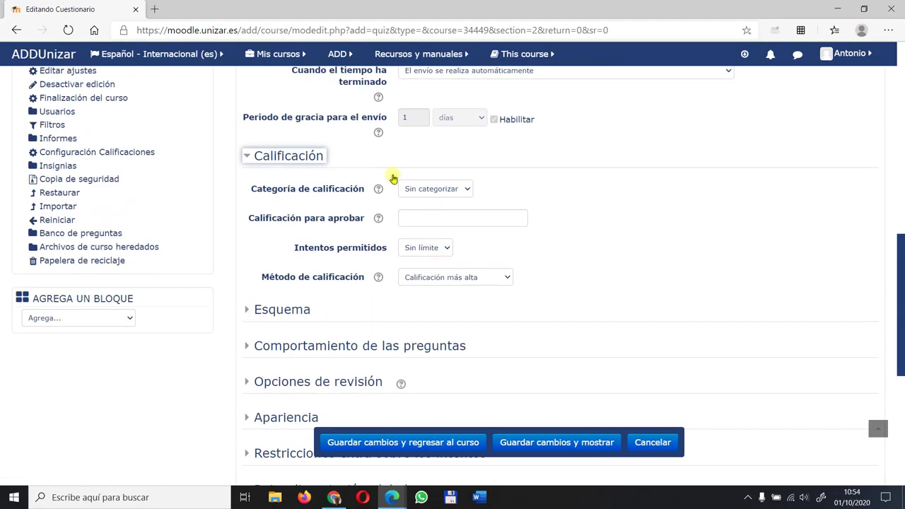
click(439, 189)
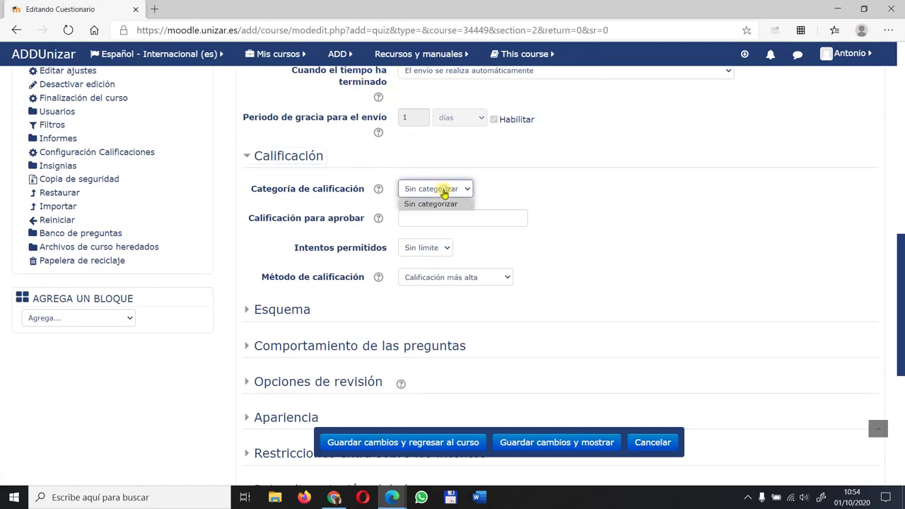
click(502, 189)
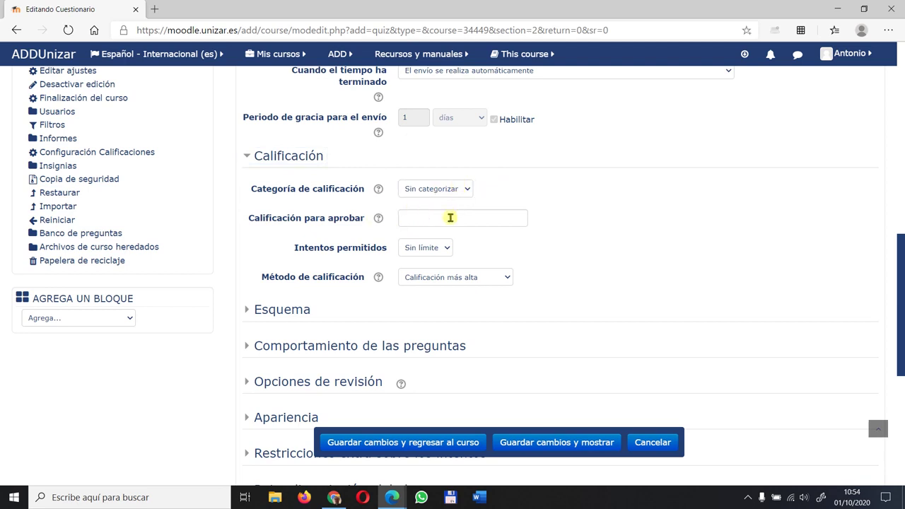
click(419, 220)
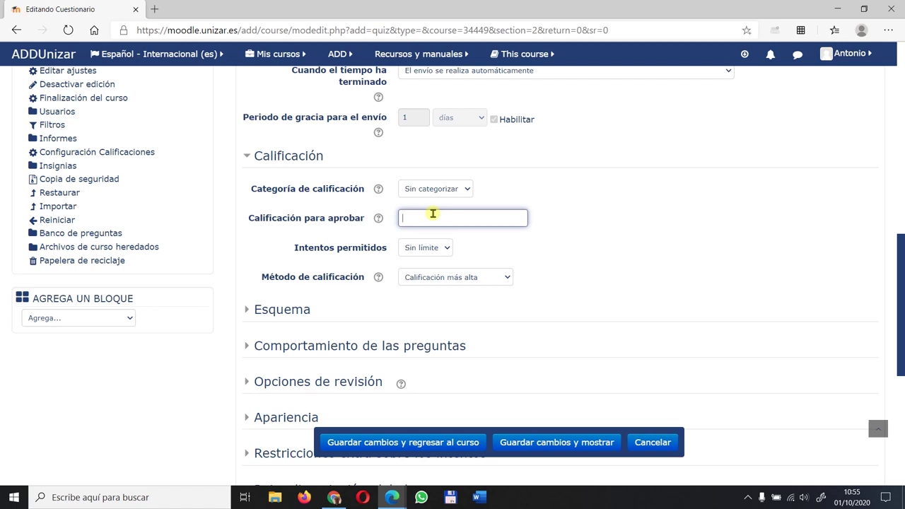
click(585, 232)
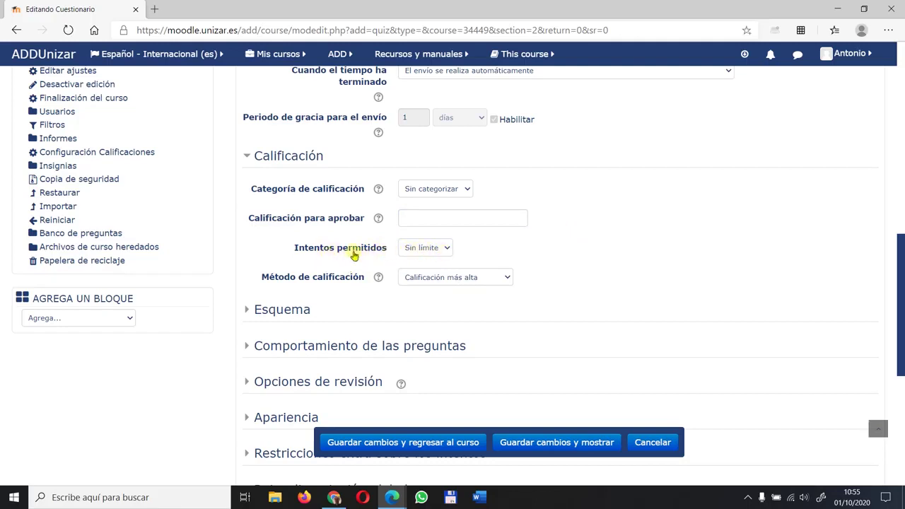
- Try 5 for "Intentos permitidos" and review the choices for "Método de calificación" without changing the method
click(444, 251)
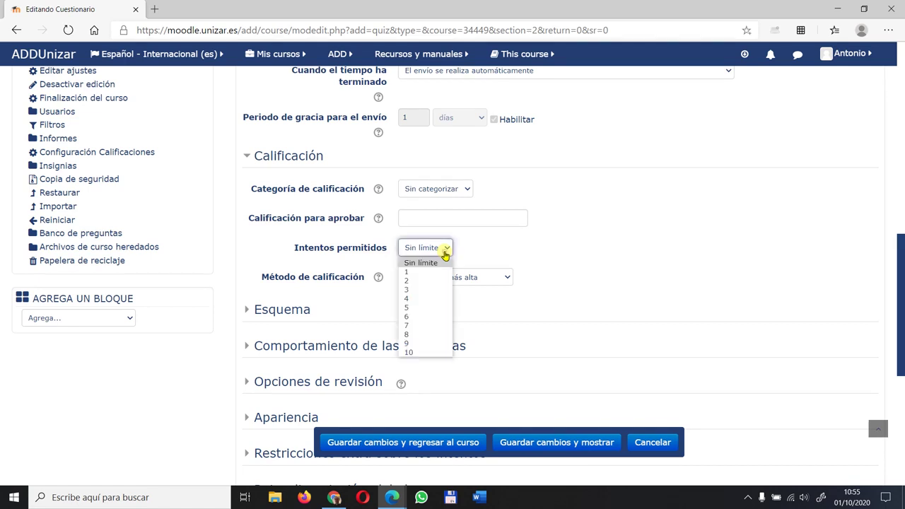
click(435, 274)
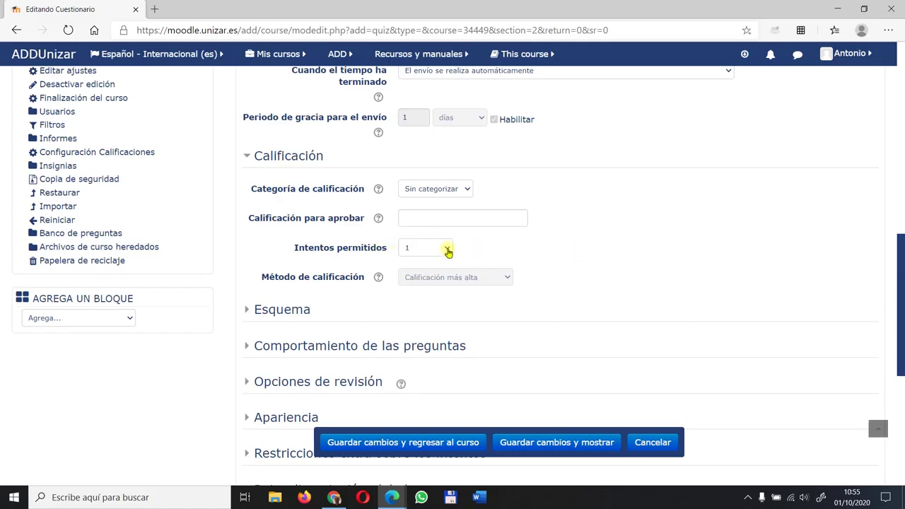
click(447, 251)
click(422, 303)
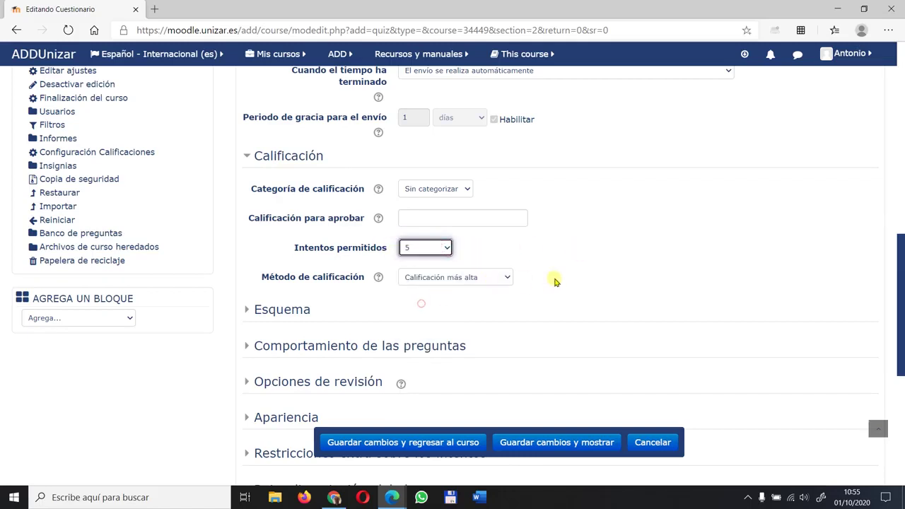
click(468, 281)
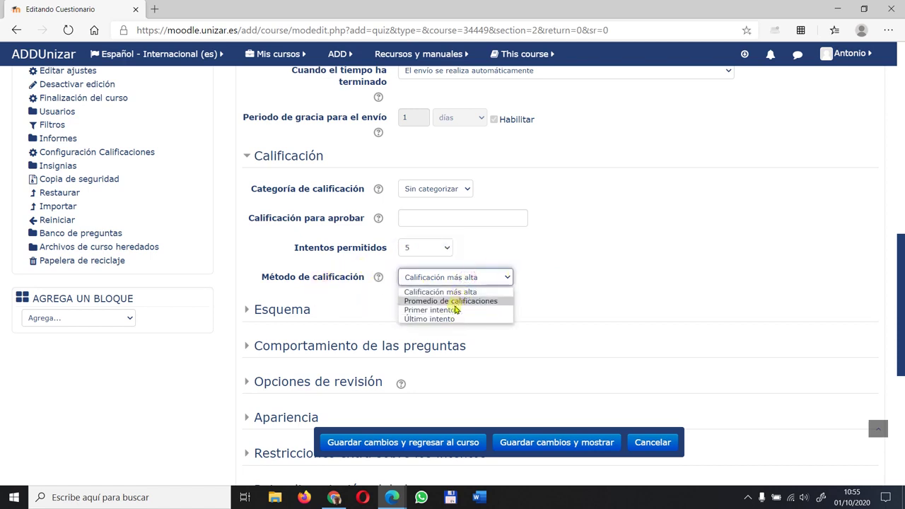
click(563, 274)
- Set "Intentos permitidos" to 1 and look back over the timing settings
click(446, 249)
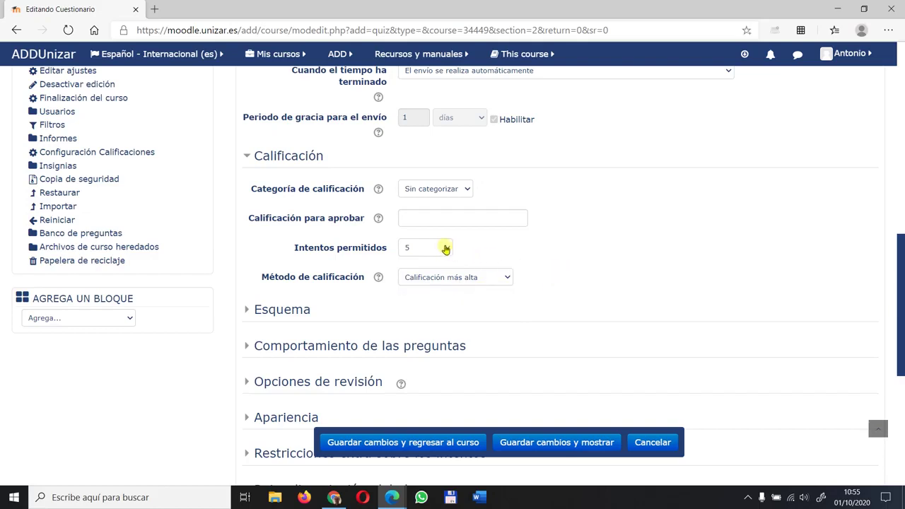
click(430, 272)
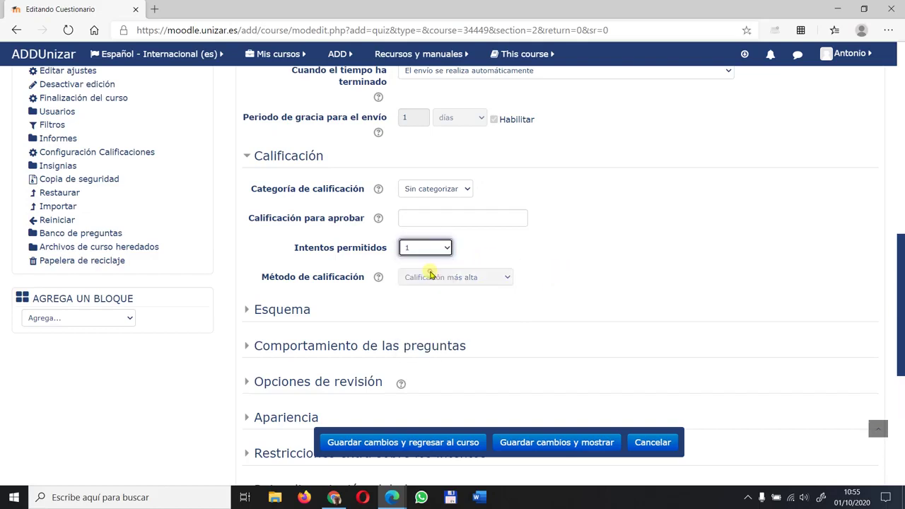
scroll(552, 240, up, 3)
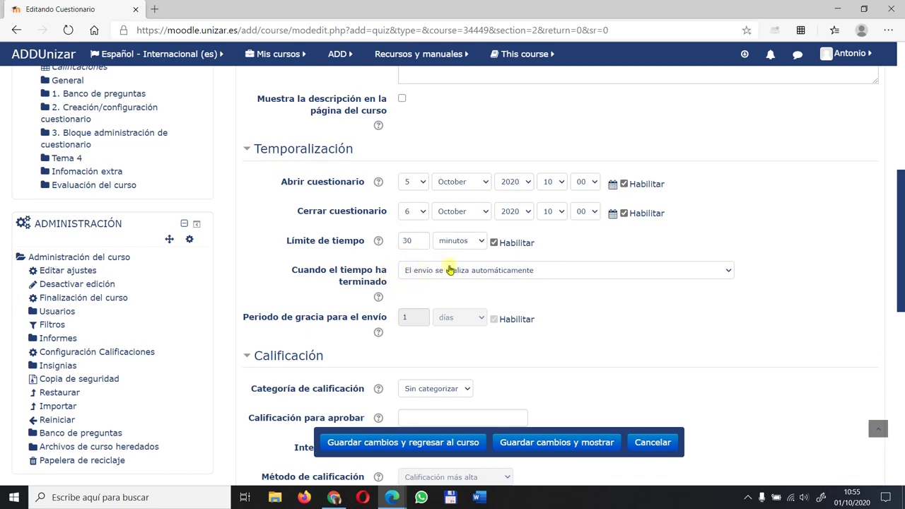
scroll(658, 284, down, 2)
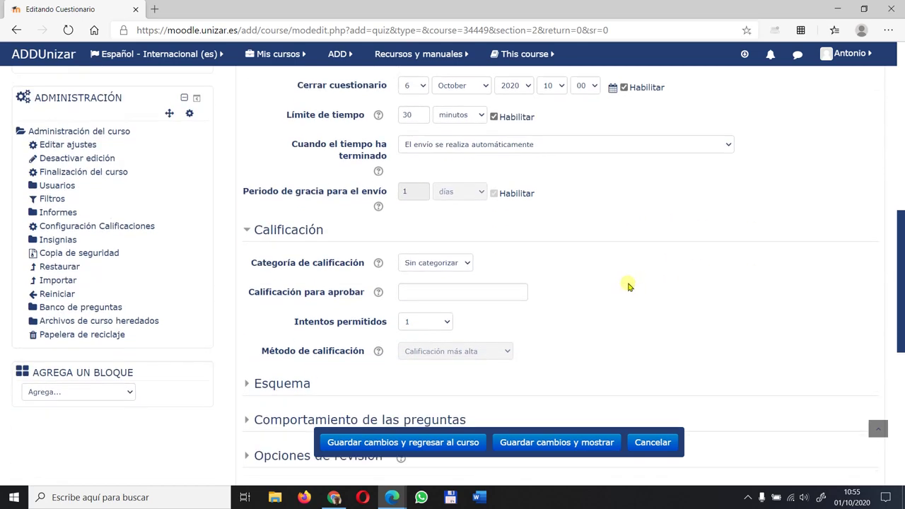
scroll(566, 286, down, 1)
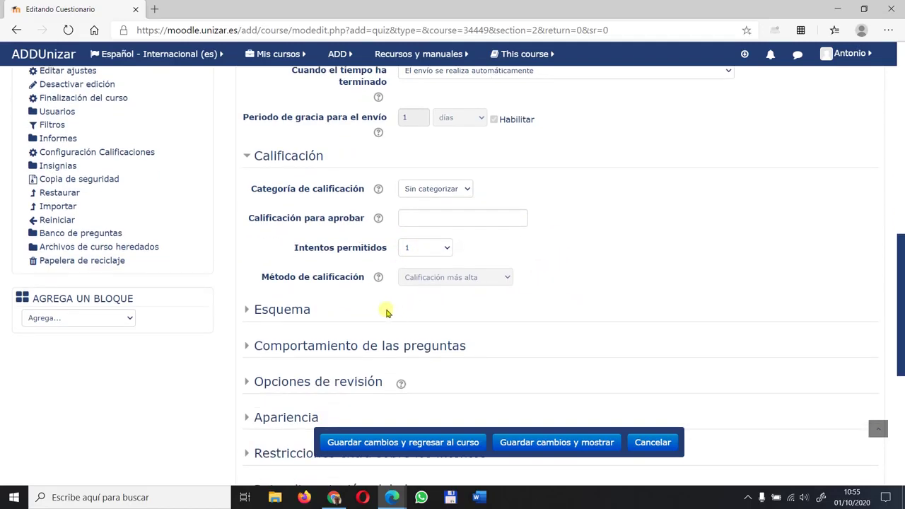
- Expand the Esquema section with its additional settings and set "Página nueva" to "Cada 5 preguntas"
click(285, 313)
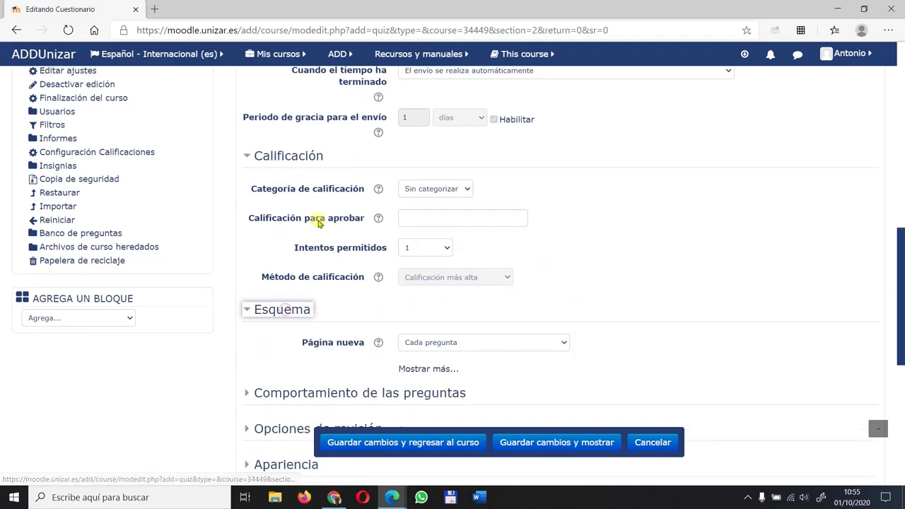
scroll(328, 244, down, 2)
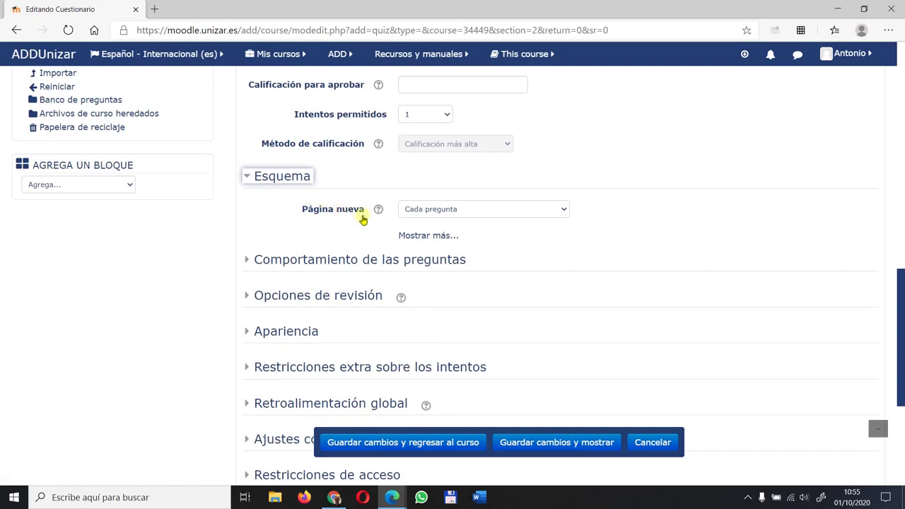
click(421, 237)
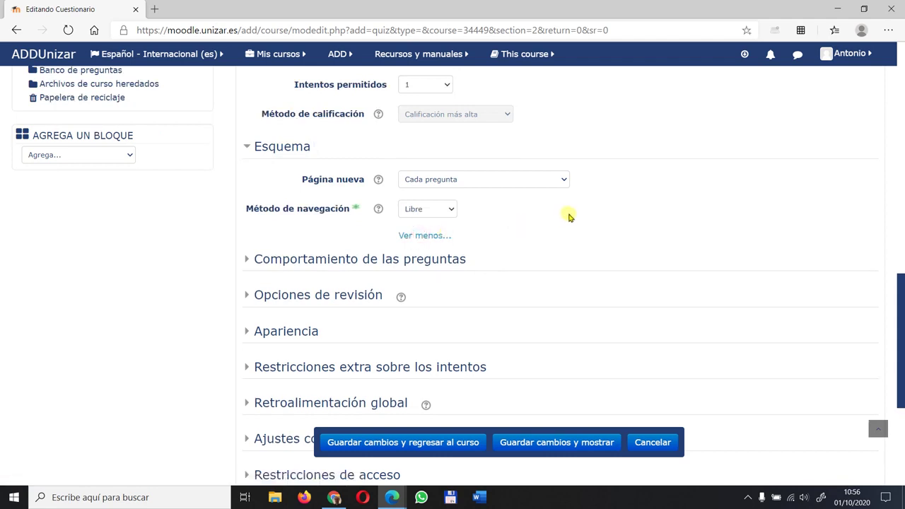
click(493, 183)
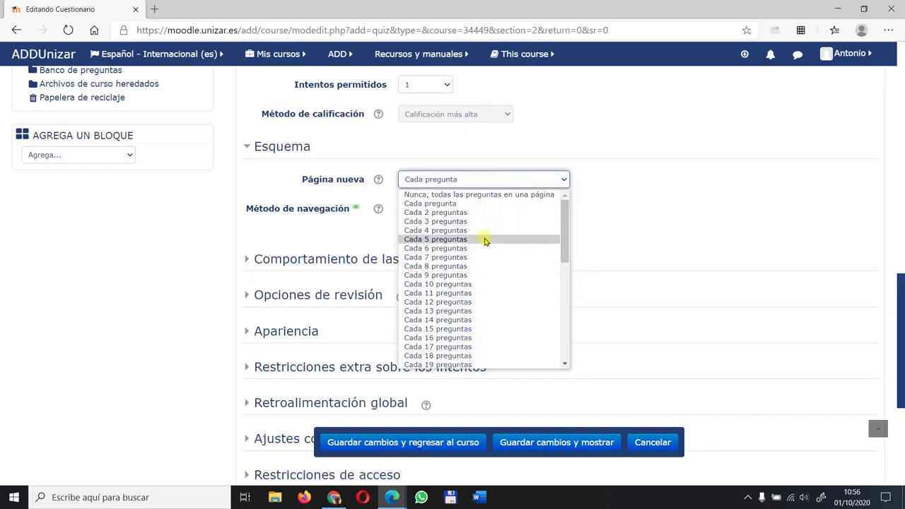
scroll(484, 244, down, 3)
scroll(481, 258, up, 1)
scroll(481, 254, up, 4)
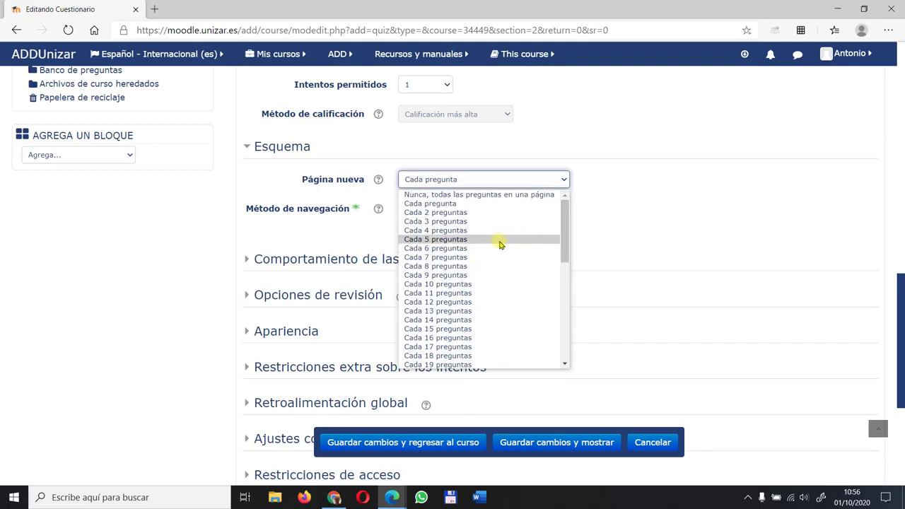
click(463, 241)
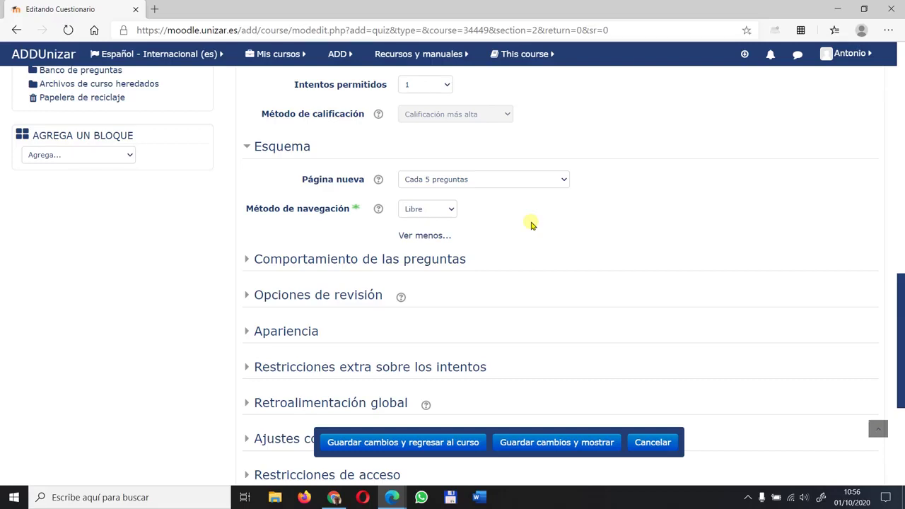
- Review the choices for "Método de navegación" in the Esquema section, leaving the selection as it is
click(448, 211)
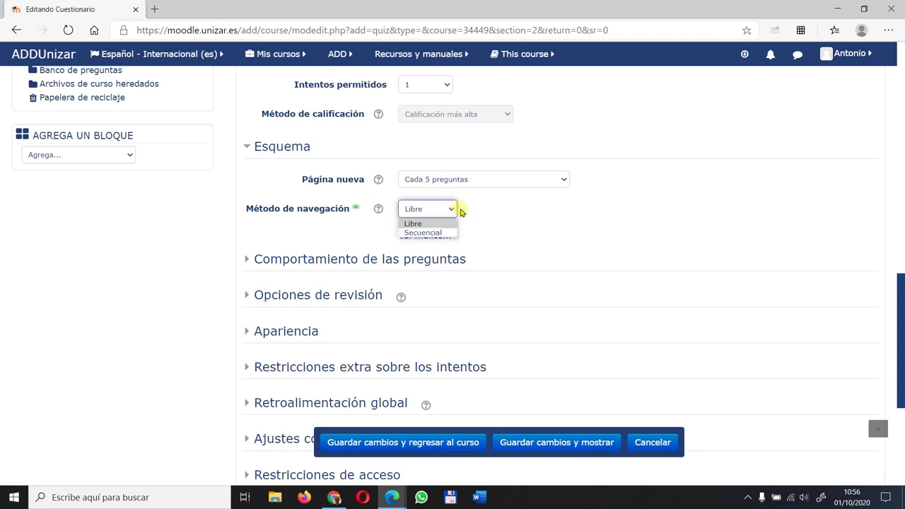
click(462, 211)
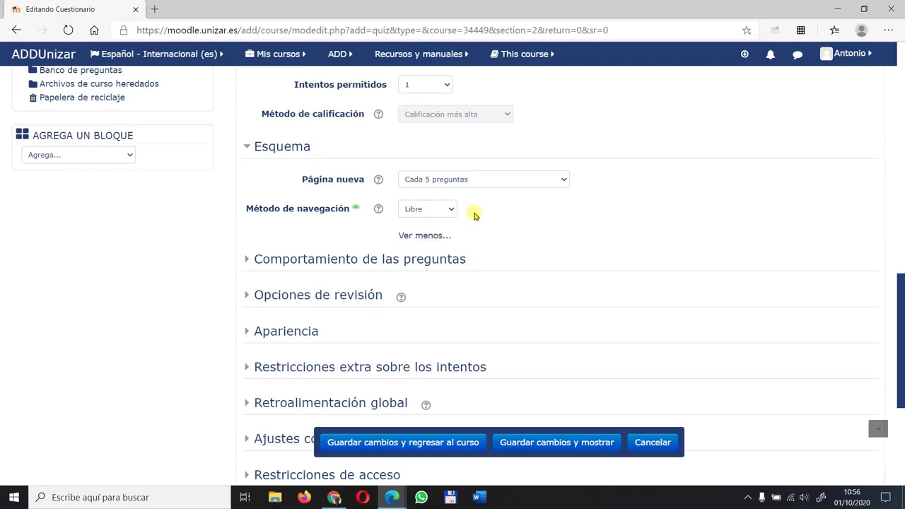
click(451, 209)
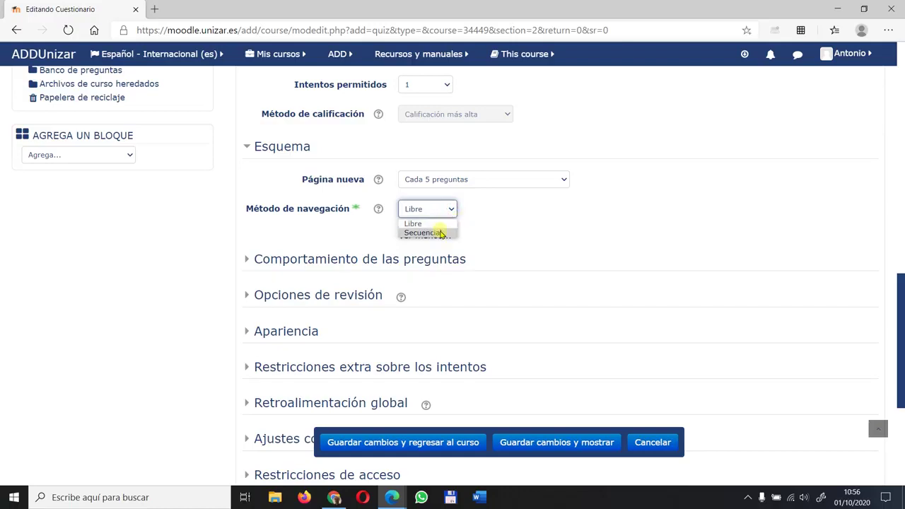
click(496, 210)
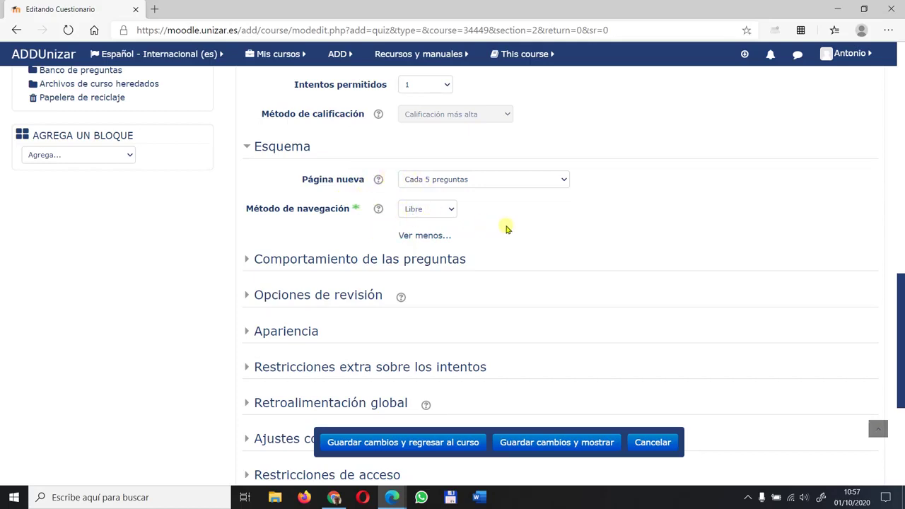
- Expand "Comportamiento de las preguntas" with its additional settings and review the available question behaviours
click(429, 264)
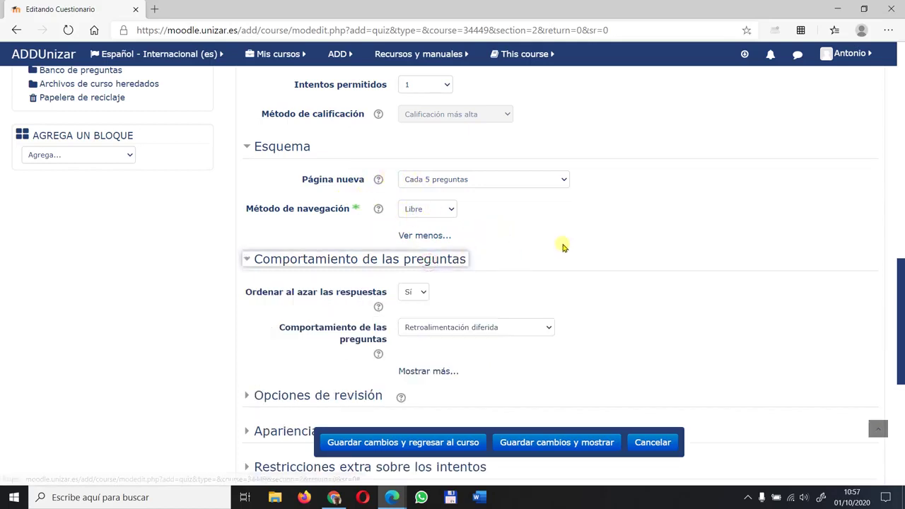
scroll(562, 245, down, 1)
click(441, 241)
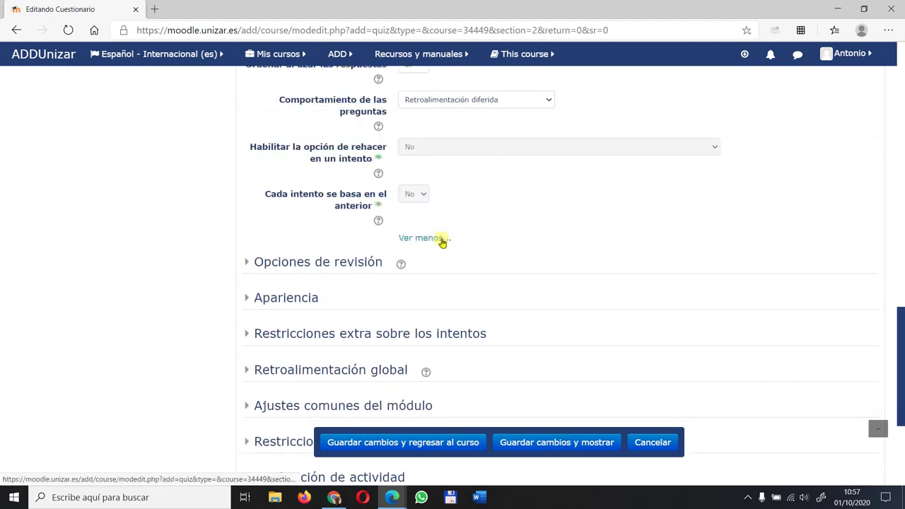
scroll(566, 204, up, 2)
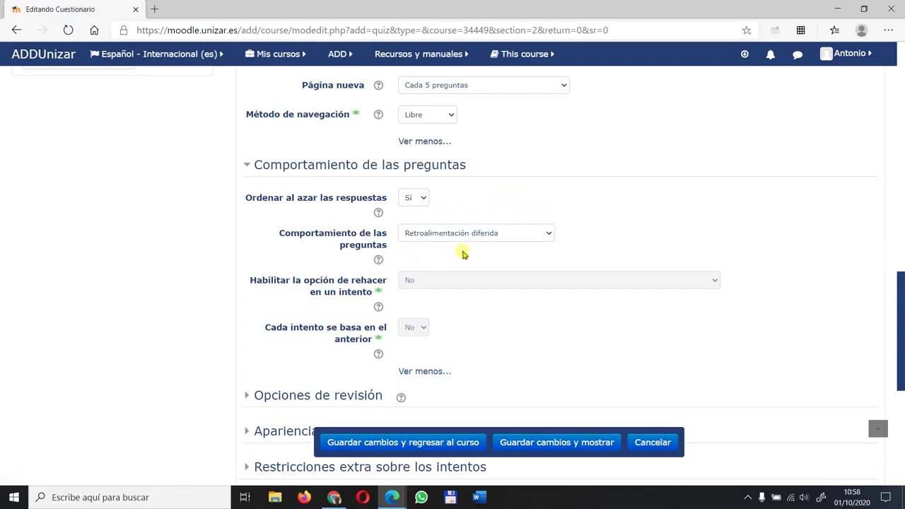
click(549, 237)
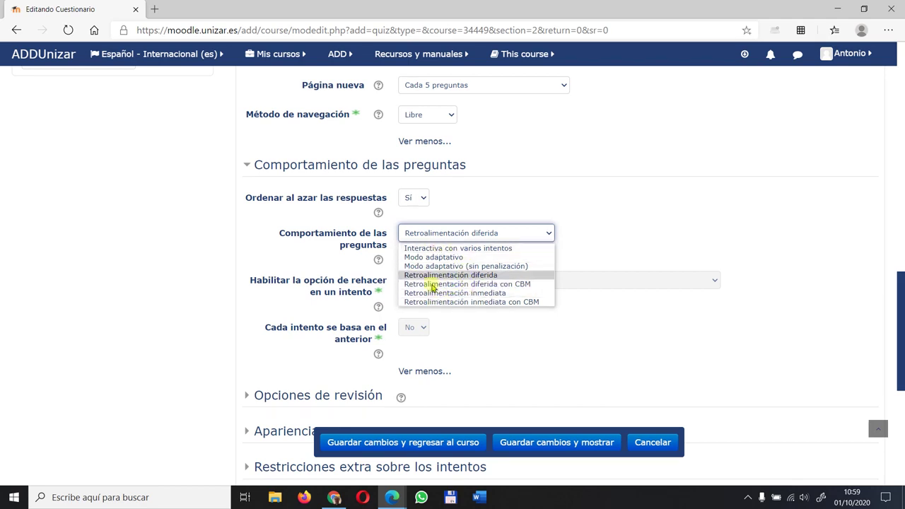
click(607, 314)
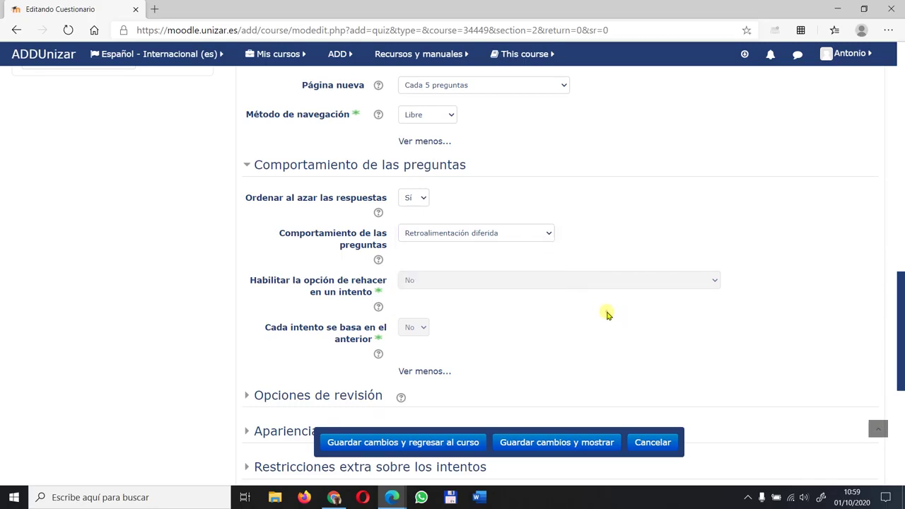
- Try the "Interactiva con varios intentos" question behaviour and switch back to "Retroalimentación diferida"
click(486, 235)
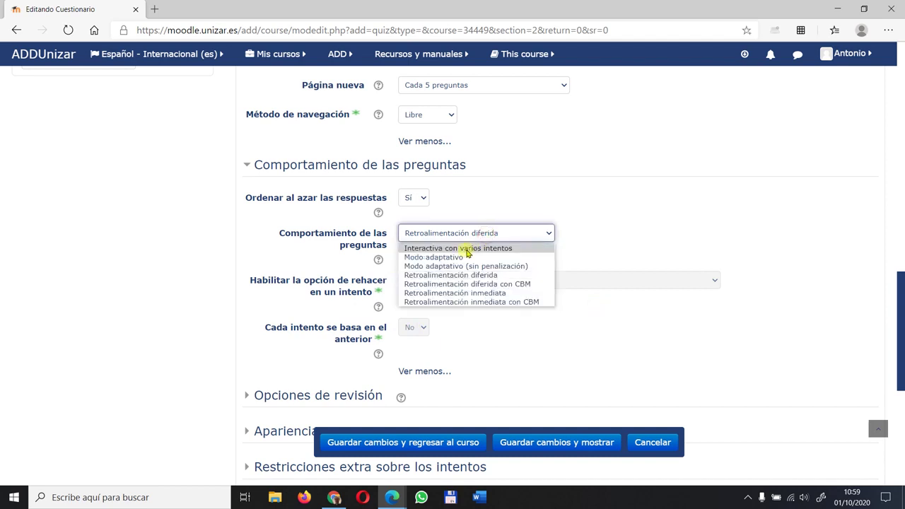
click(467, 249)
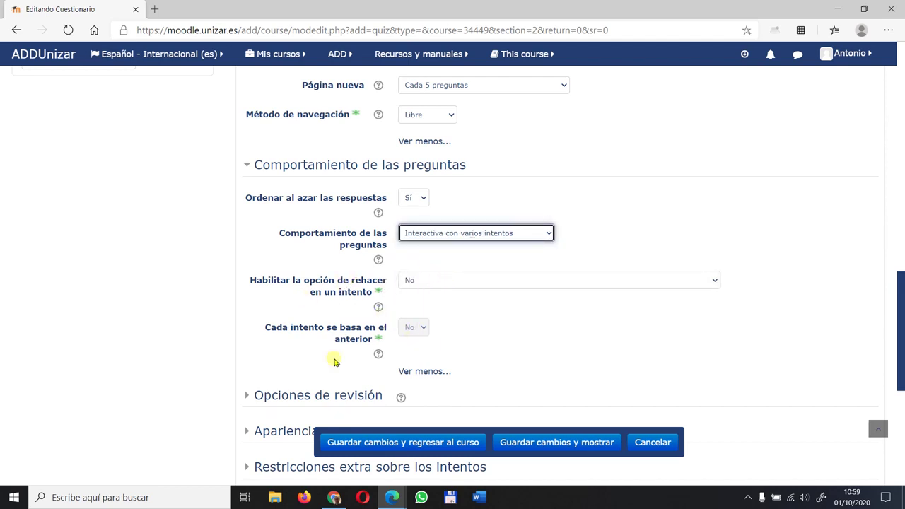
click(487, 234)
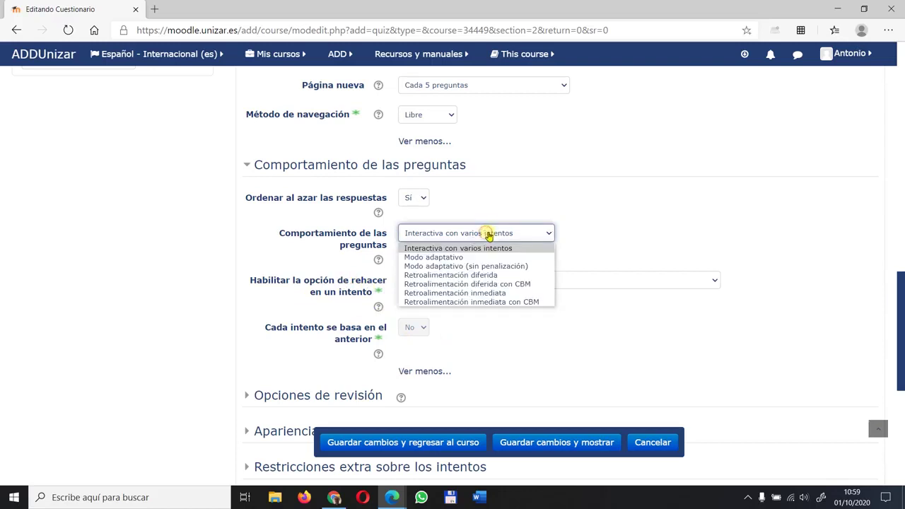
click(483, 274)
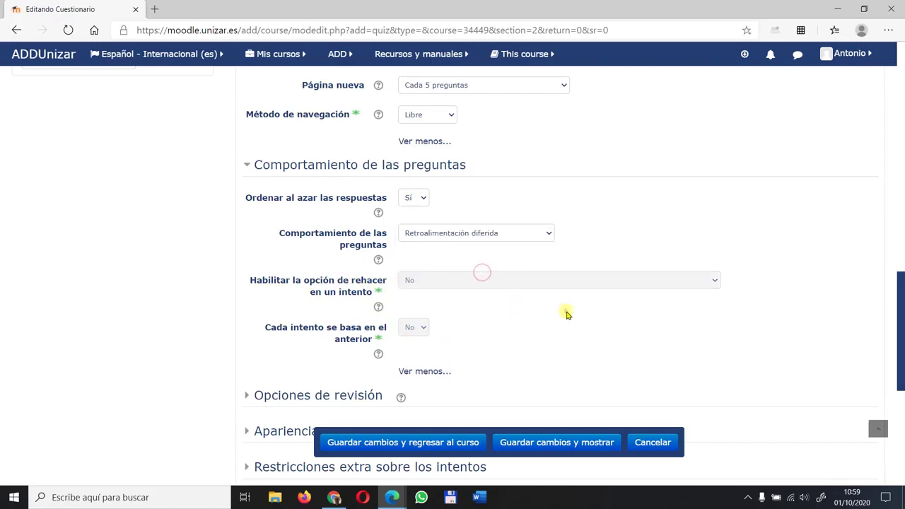
- Expand "Opciones de revisión" and examine the review options for each of the four quiz phases
scroll(566, 314, down, 2)
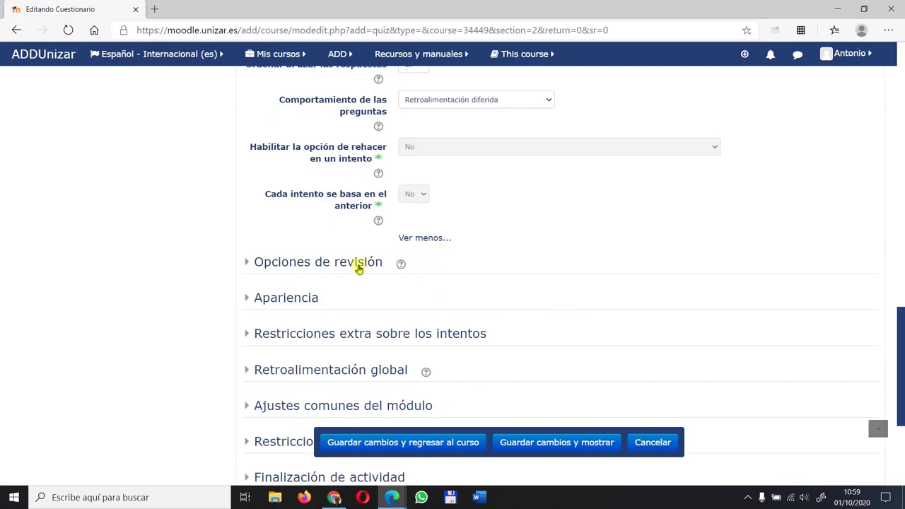
click(354, 263)
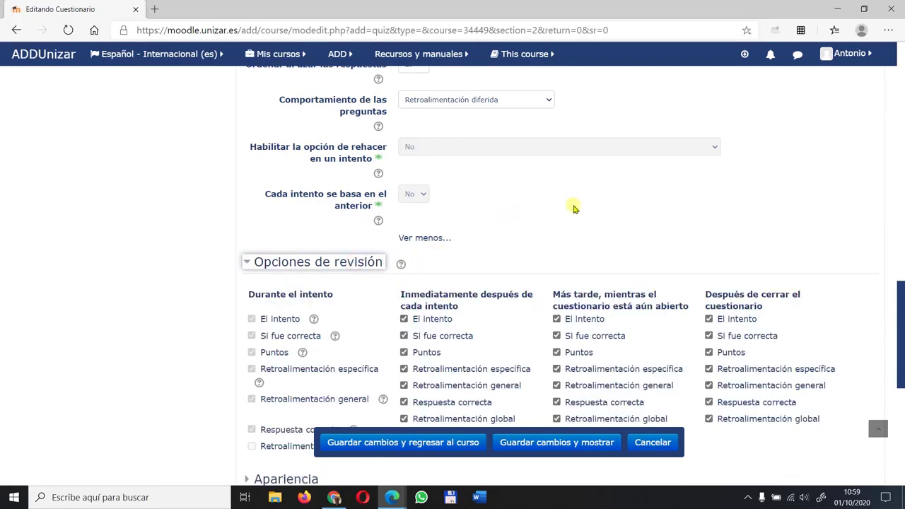
scroll(573, 208, down, 2)
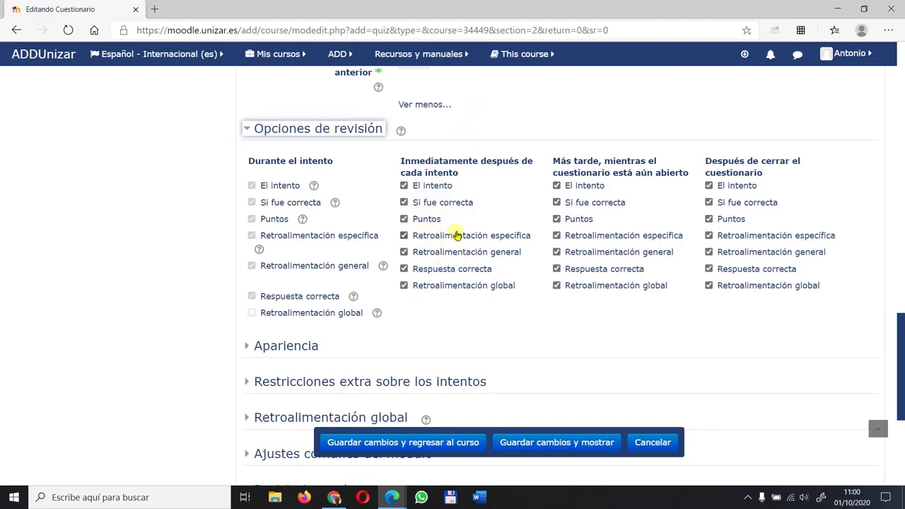
scroll(481, 168, up, 2)
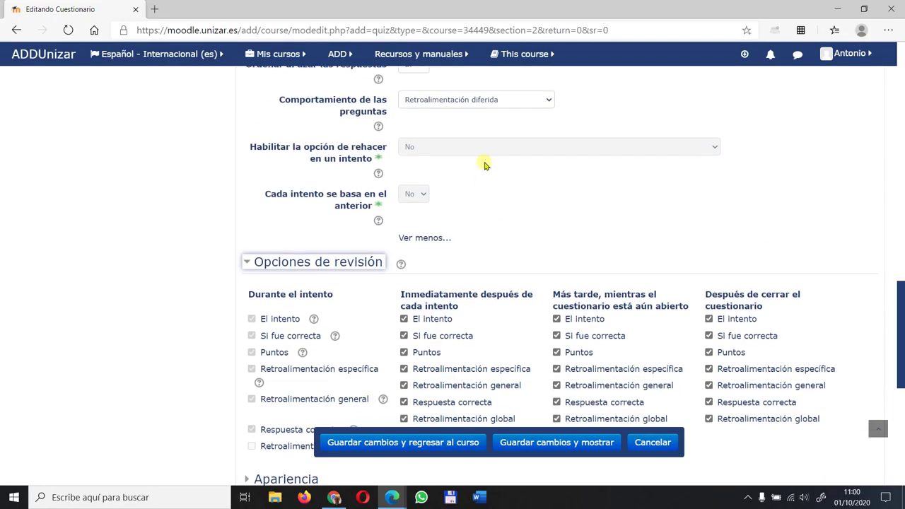
scroll(478, 170, down, 1)
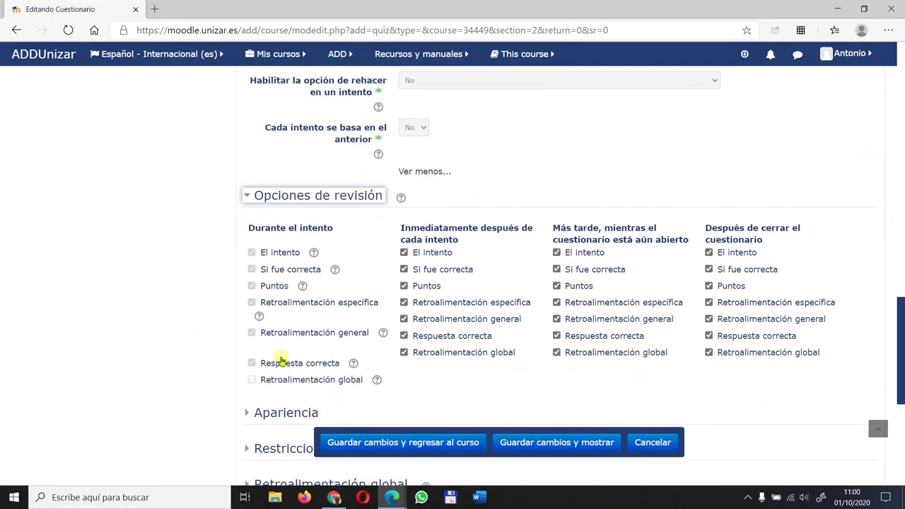
scroll(333, 186, up, 1)
- Disable "El intento", "Puntos" and "Retroalimentación global" in the three review phases after the attempt
click(404, 252)
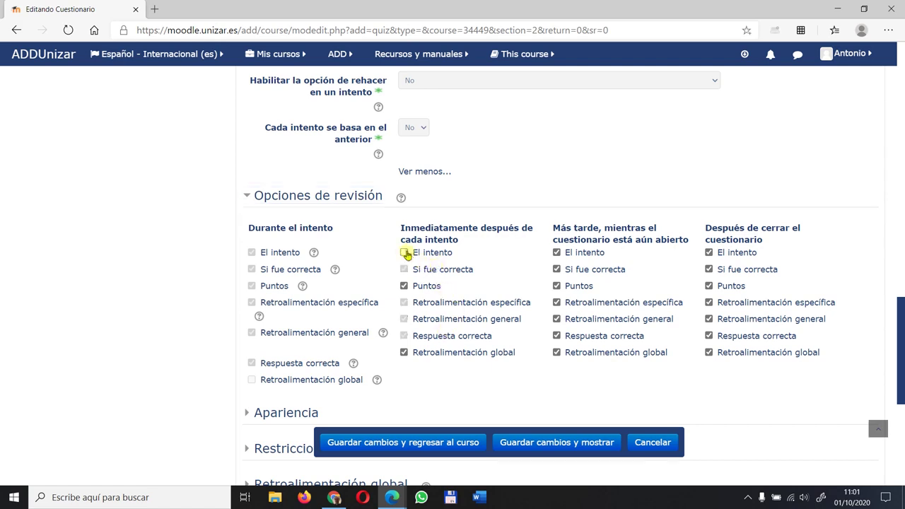
click(404, 352)
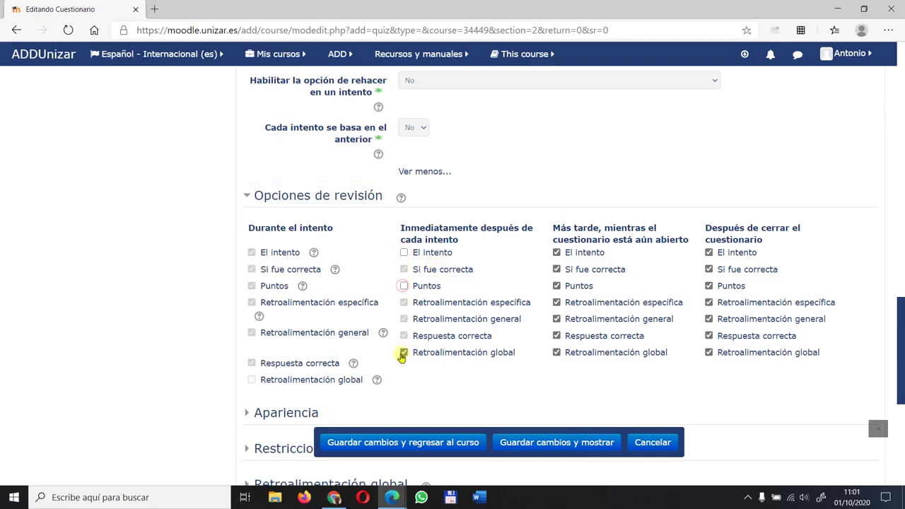
click(556, 252)
click(557, 285)
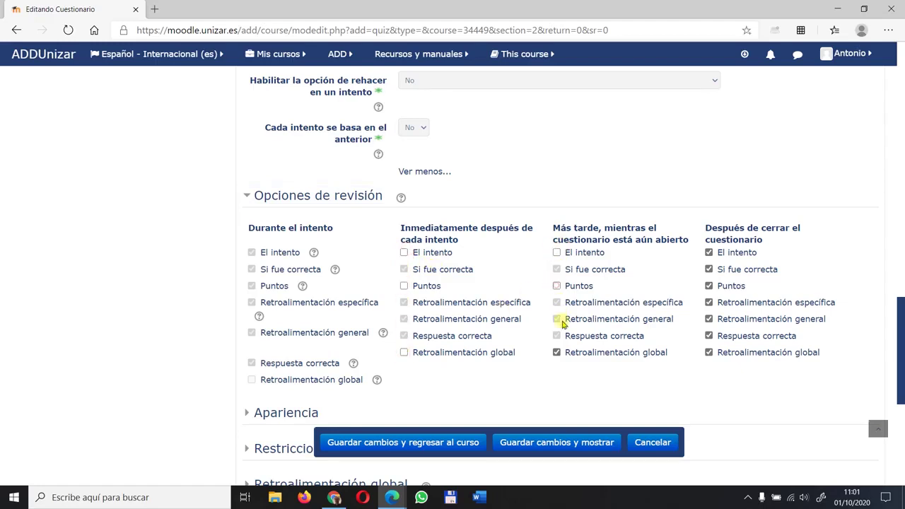
click(556, 352)
click(709, 253)
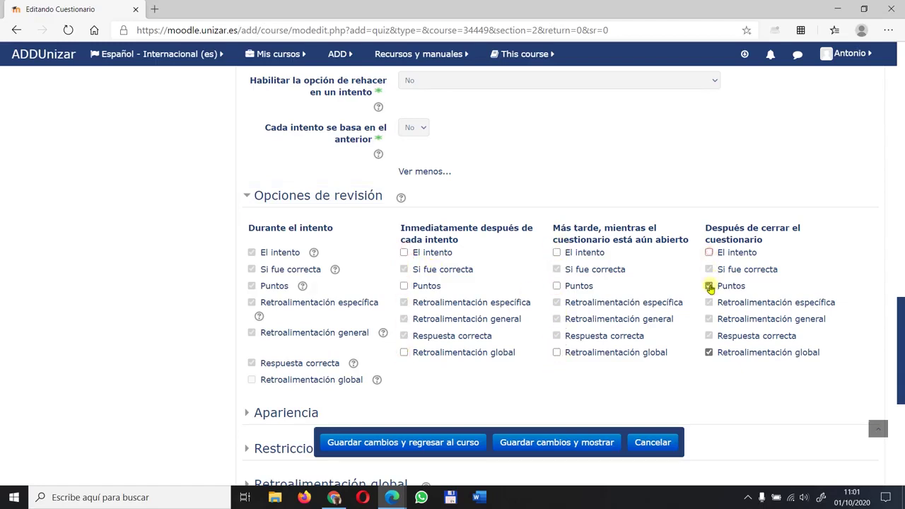
click(709, 286)
click(708, 352)
- Try enabling "El intento", "Puntos" and "Retroalimentación global" for "Después de cerrar el cuestionario", and disable them again
click(709, 253)
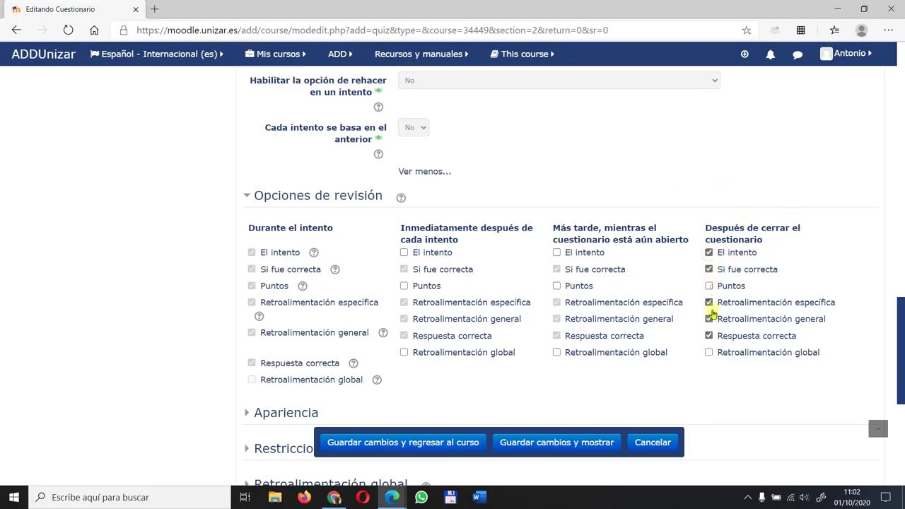
click(710, 286)
click(709, 353)
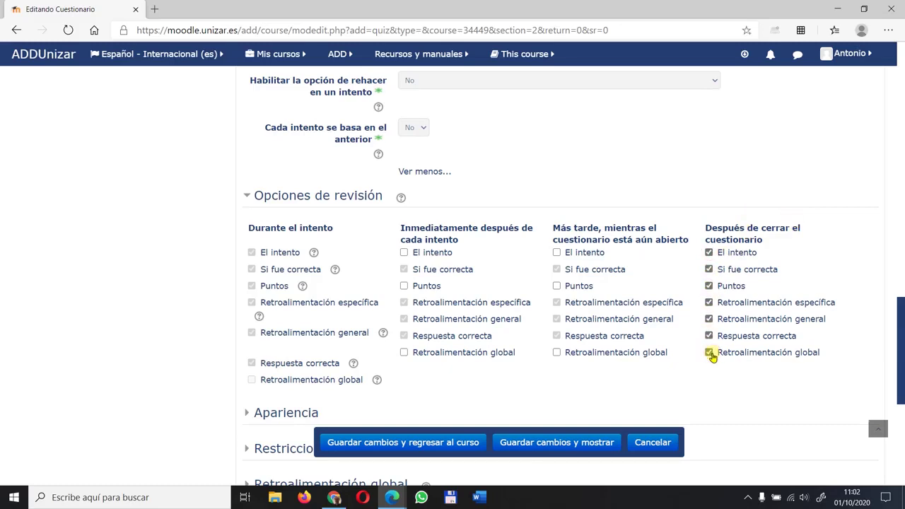
click(709, 353)
click(709, 287)
click(710, 253)
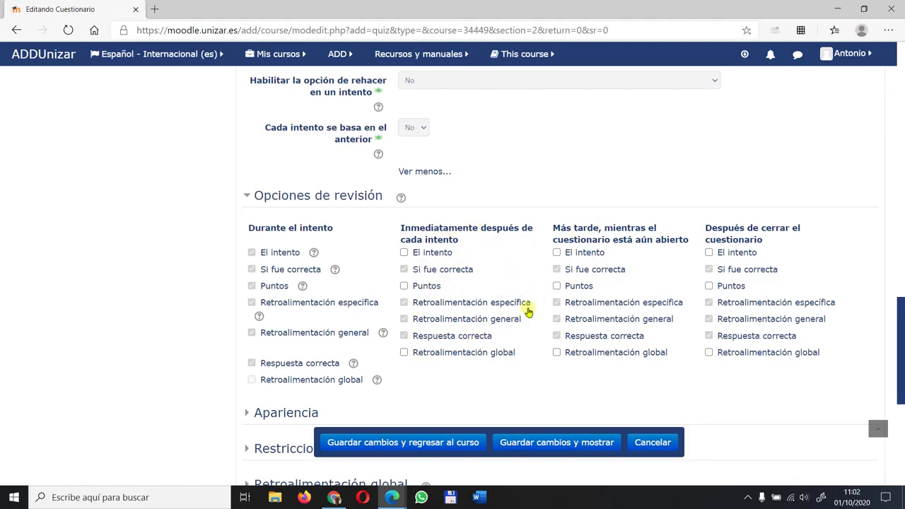
- Save the quiz settings and return to the course page
scroll(503, 290, down, 2)
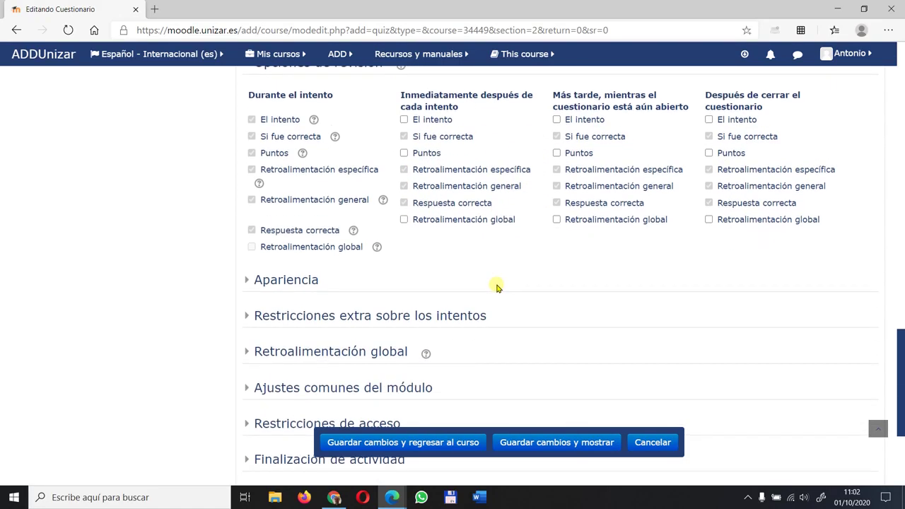
scroll(501, 218, up, 3)
scroll(520, 240, up, 3)
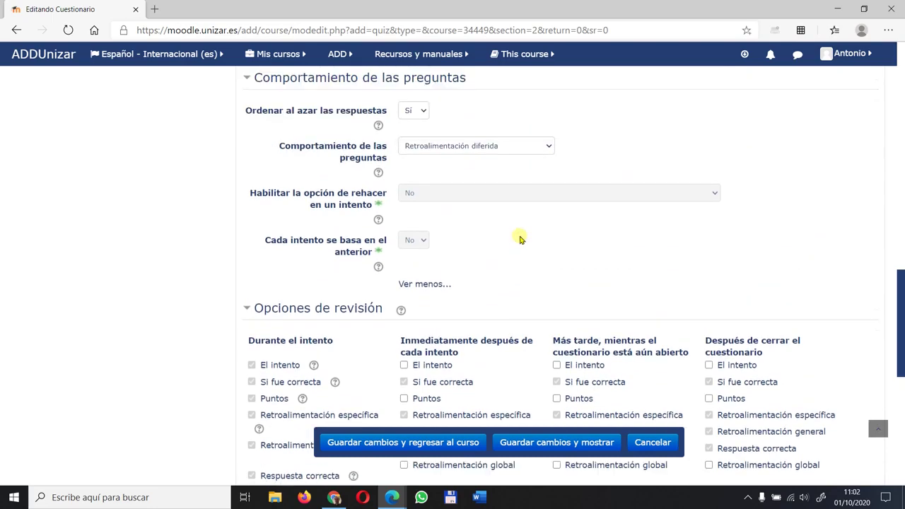
scroll(520, 240, down, 5)
scroll(521, 241, up, 1)
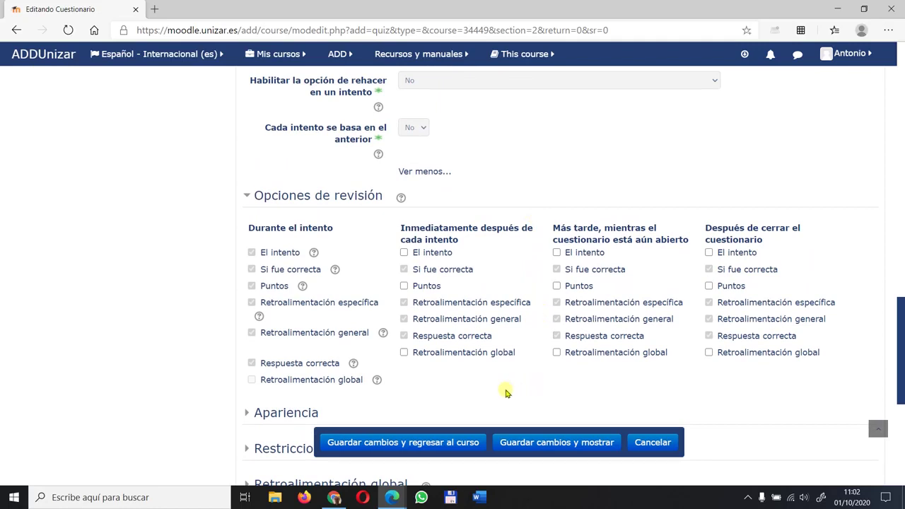
click(431, 445)
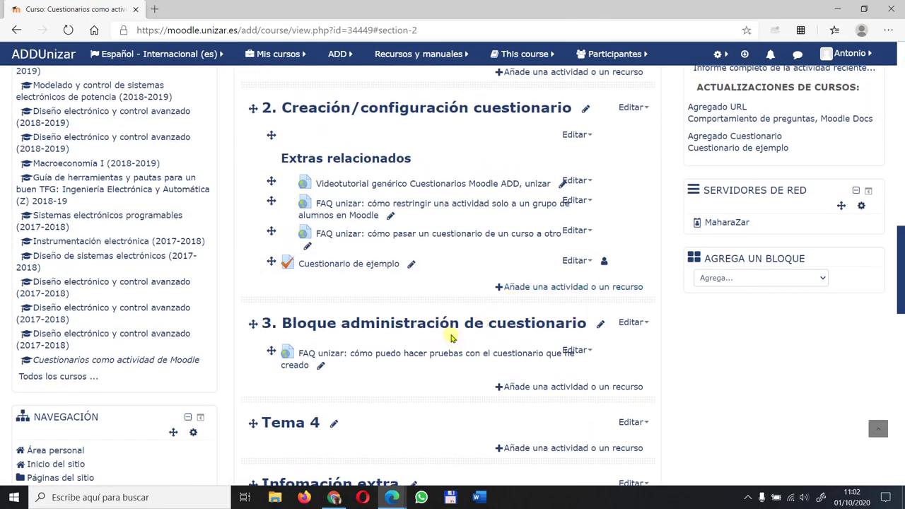
- Turn off editing mode for the course "Cuestionarios como actividad de Moodle"
scroll(789, 234, up, 4)
scroll(789, 233, up, 15)
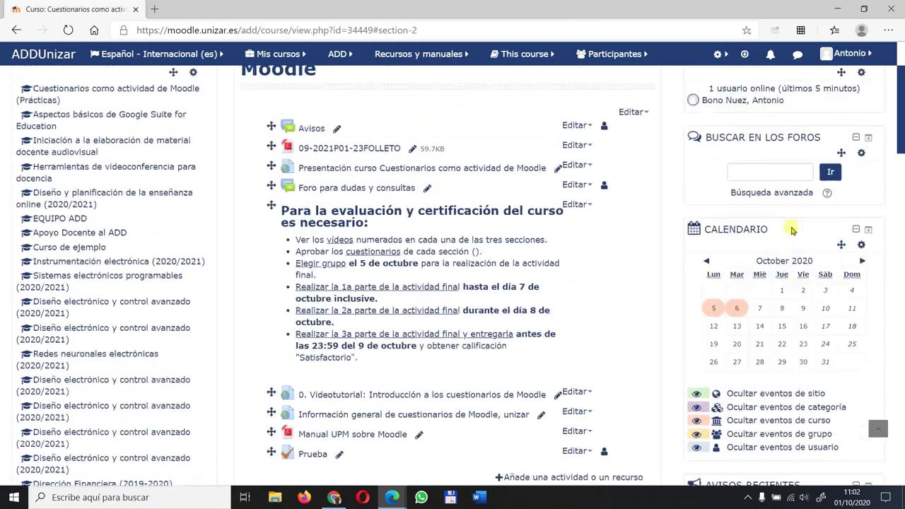
click(820, 122)
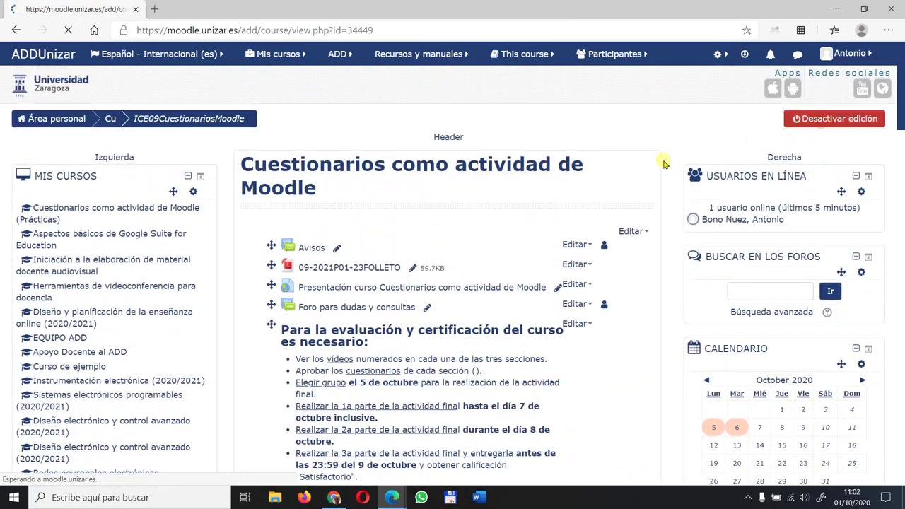
- Open "Cuestionario de ejemplo" from section 2, "Creación/configuración cuestionario"
scroll(580, 204, down, 5)
scroll(570, 218, down, 5)
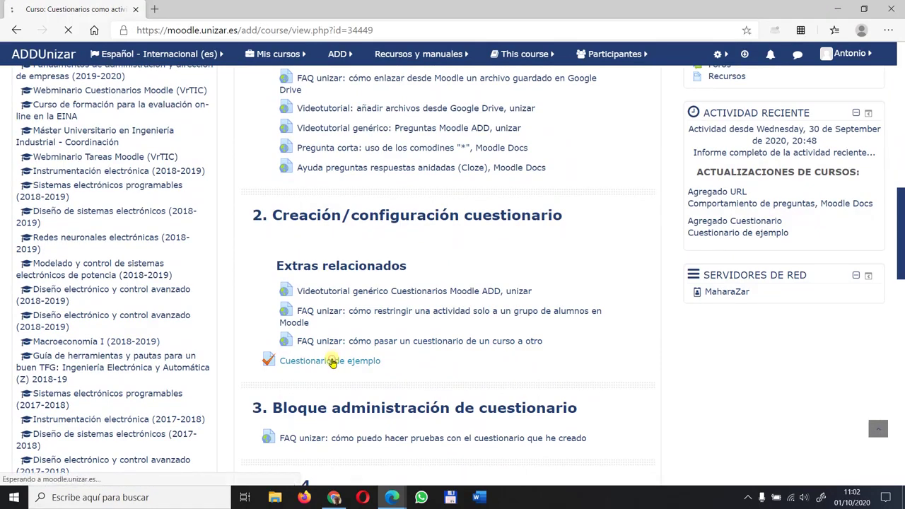
click(332, 361)
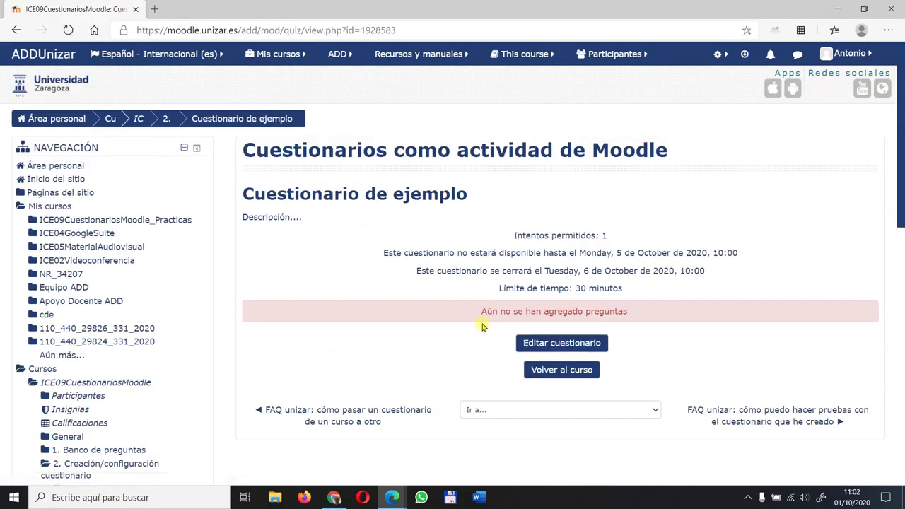